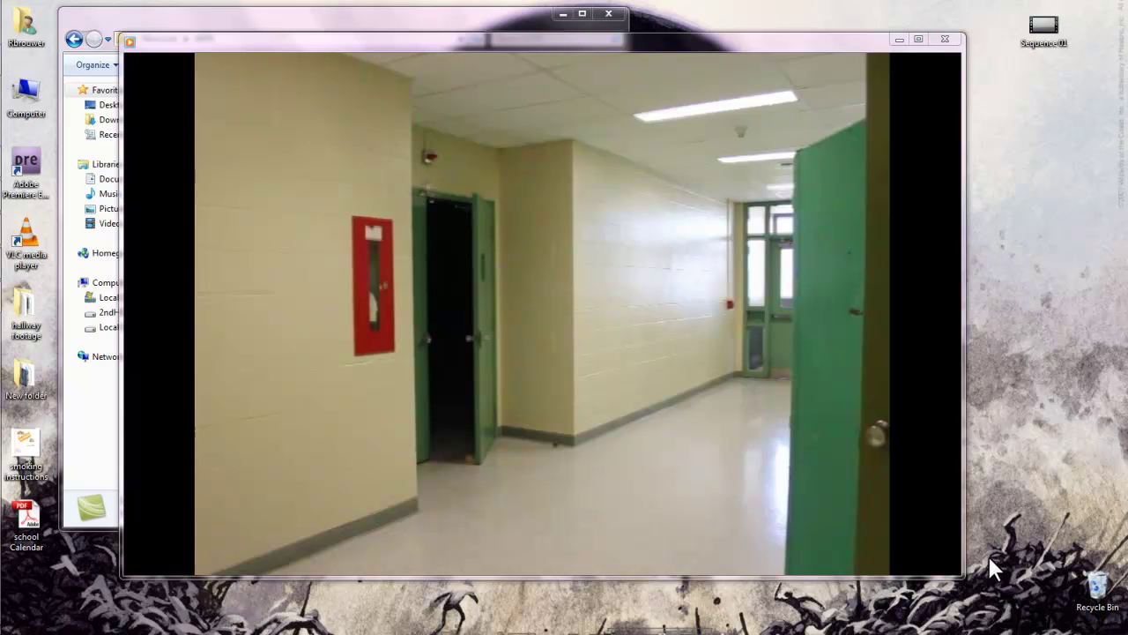
Step: Play the hallway footage clip from the desktop in Windows Media Player
left_click(542, 556)
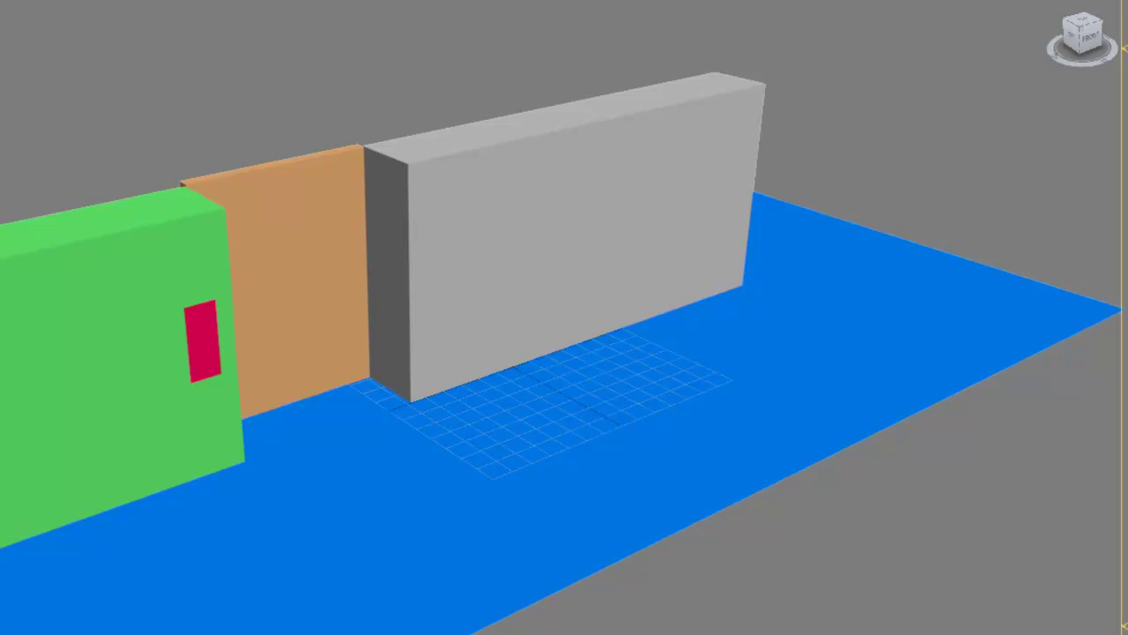
Step: Check the Length and Height of the grey wall, then select the orange and green walls
left_click(412, 222)
left_click_drag(1073, 268, 1011, 266)
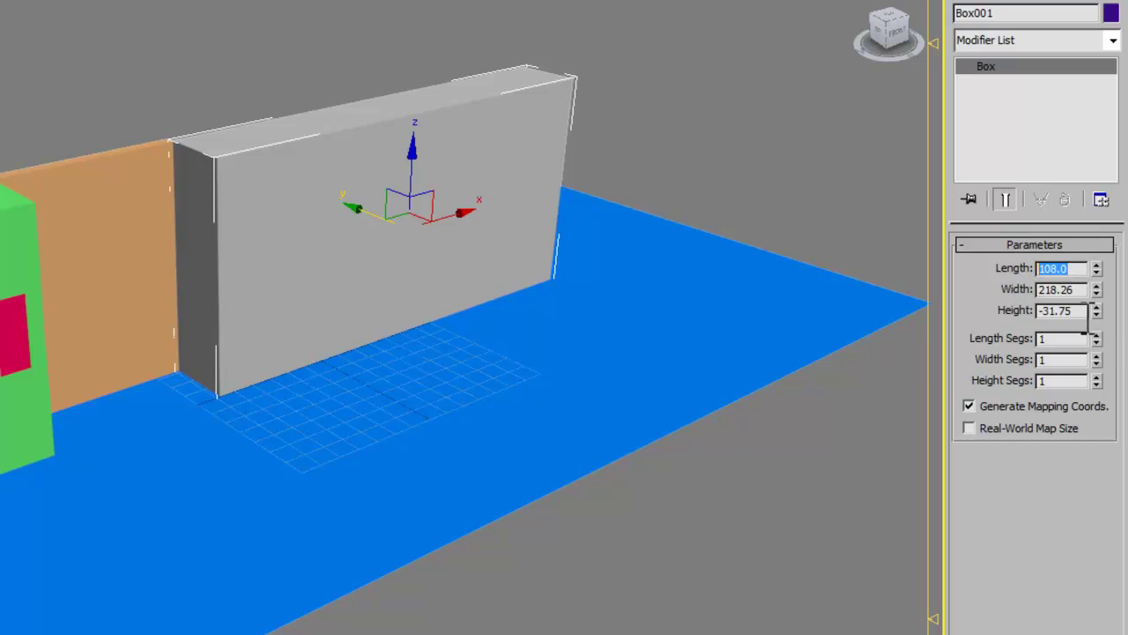
left_click_drag(1077, 310, 1014, 309)
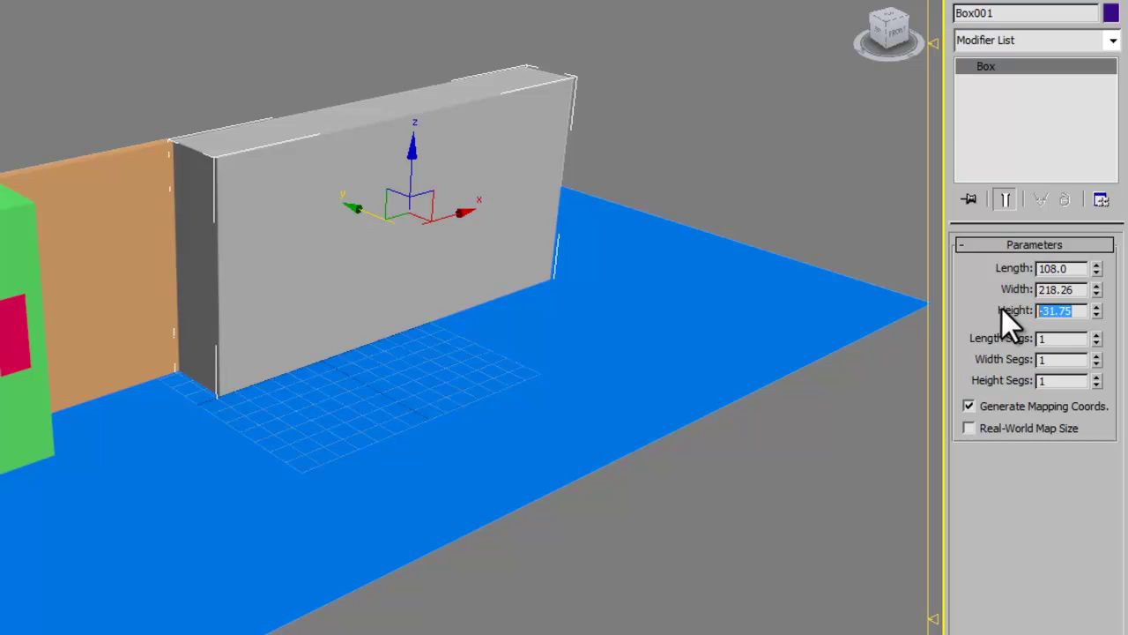
left_click(88, 261)
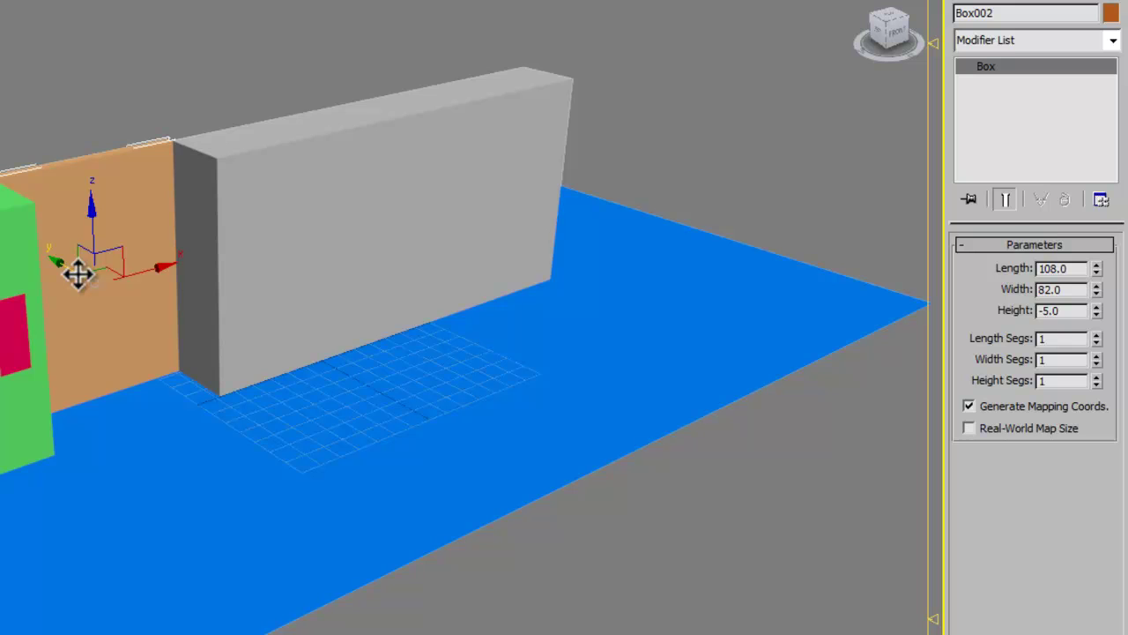
left_click(5, 261)
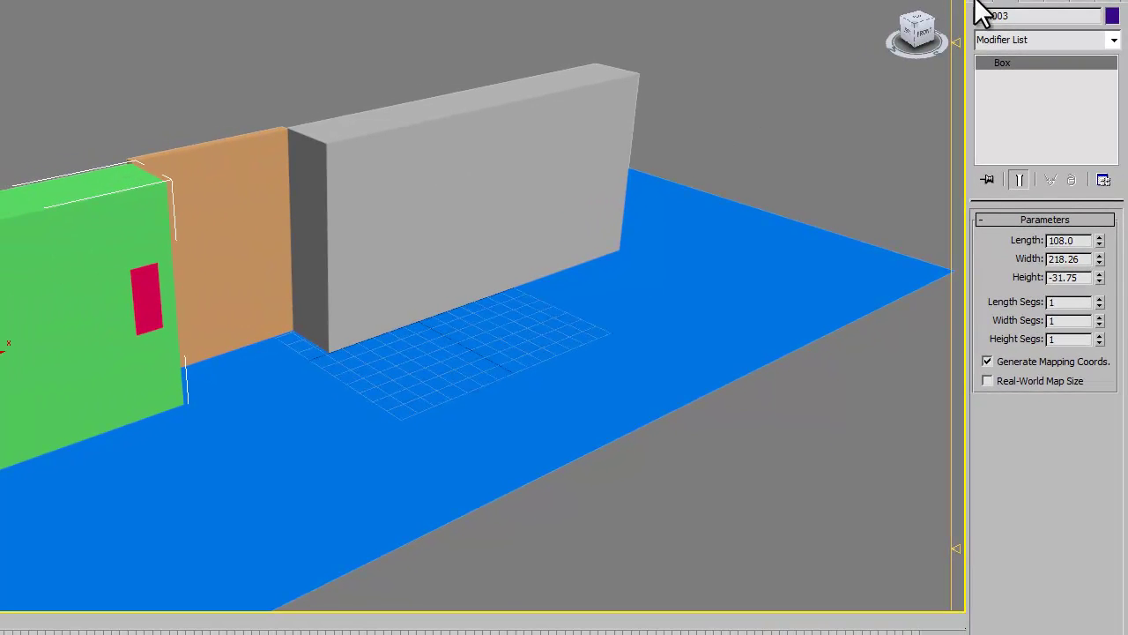
Step: Switch the Create panel to the Standard helper category
left_click(976, 2)
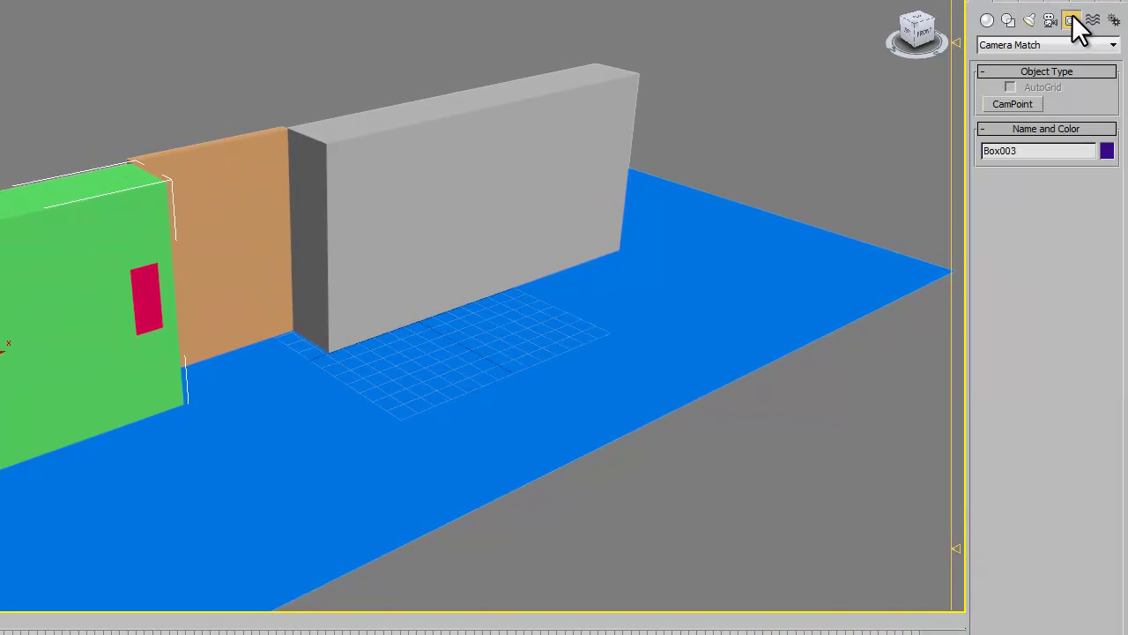
left_click(1049, 45)
left_click(1030, 60)
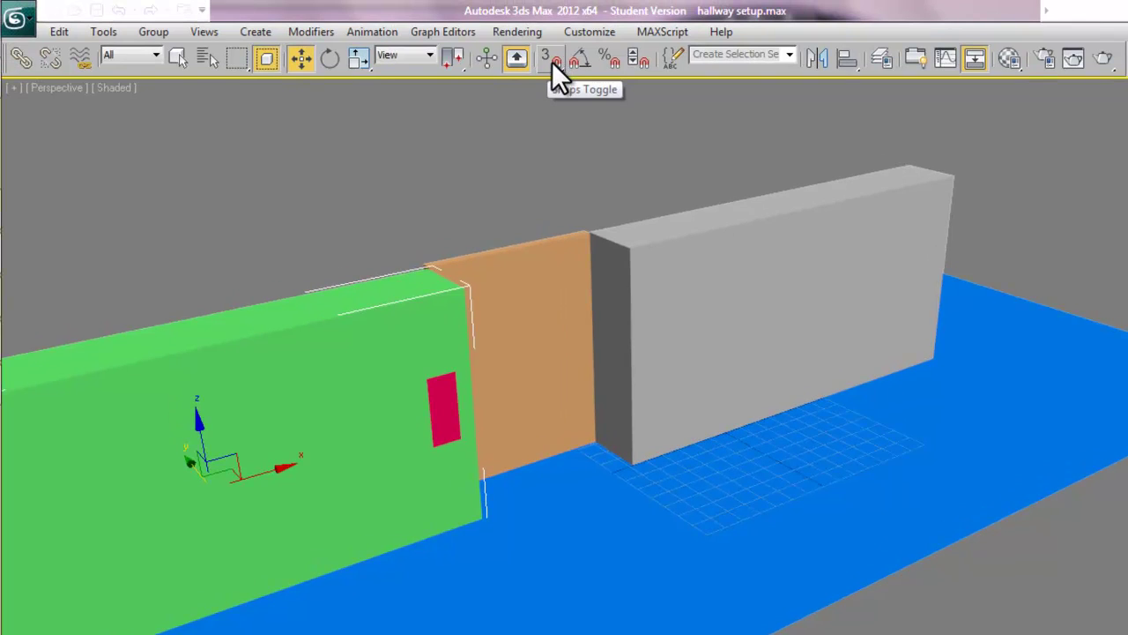
Step: Enable 3D snapping with only Vertex snaps checked in Grid and Snap Settings
left_click(550, 60)
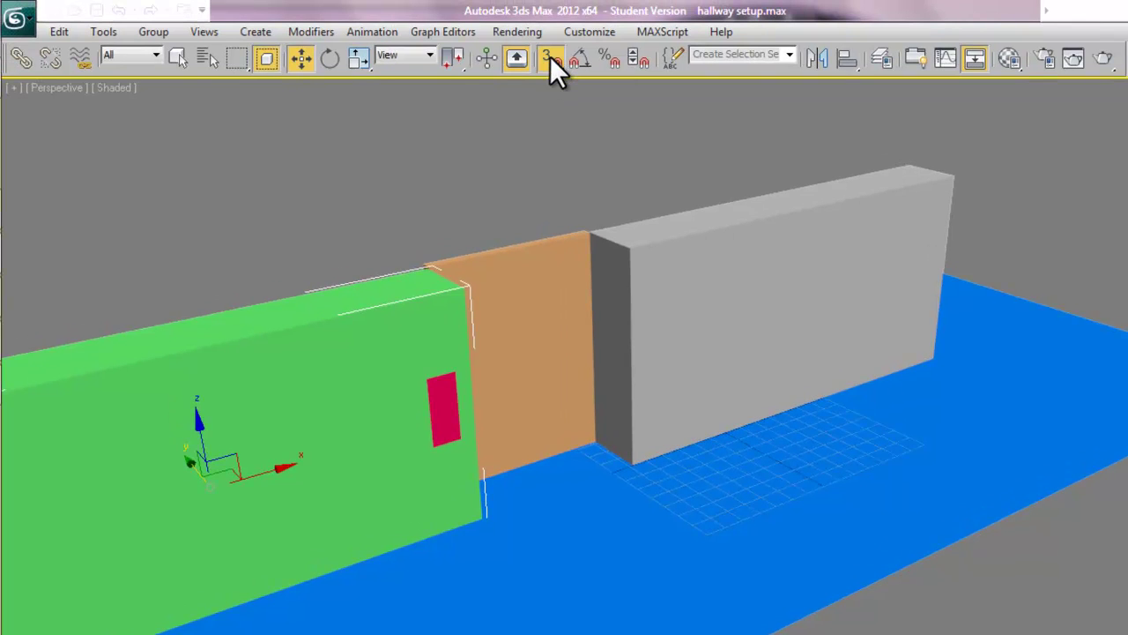
right_click(550, 60)
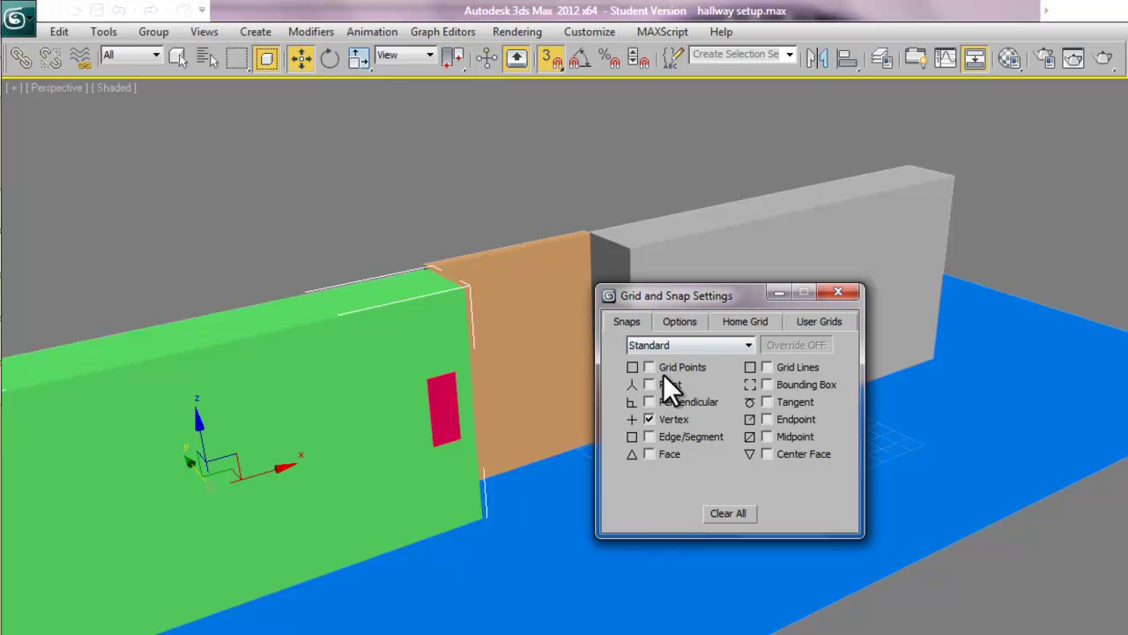
left_click(839, 293)
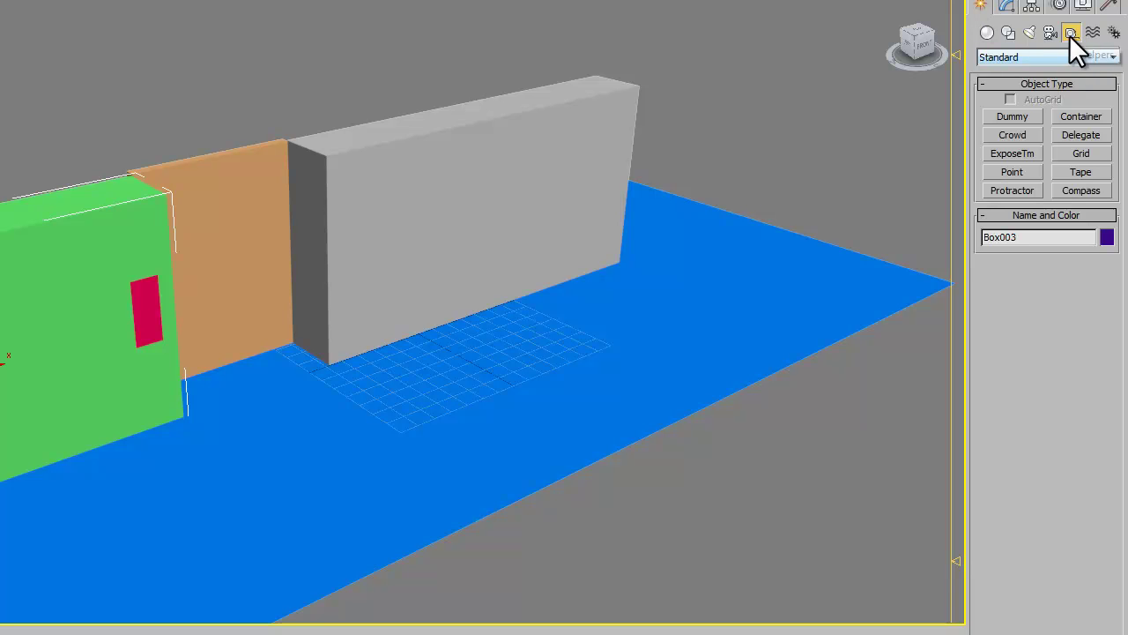
Step: Choose the Camera Match helper category and activate the CamPoint tool
left_click(1026, 56)
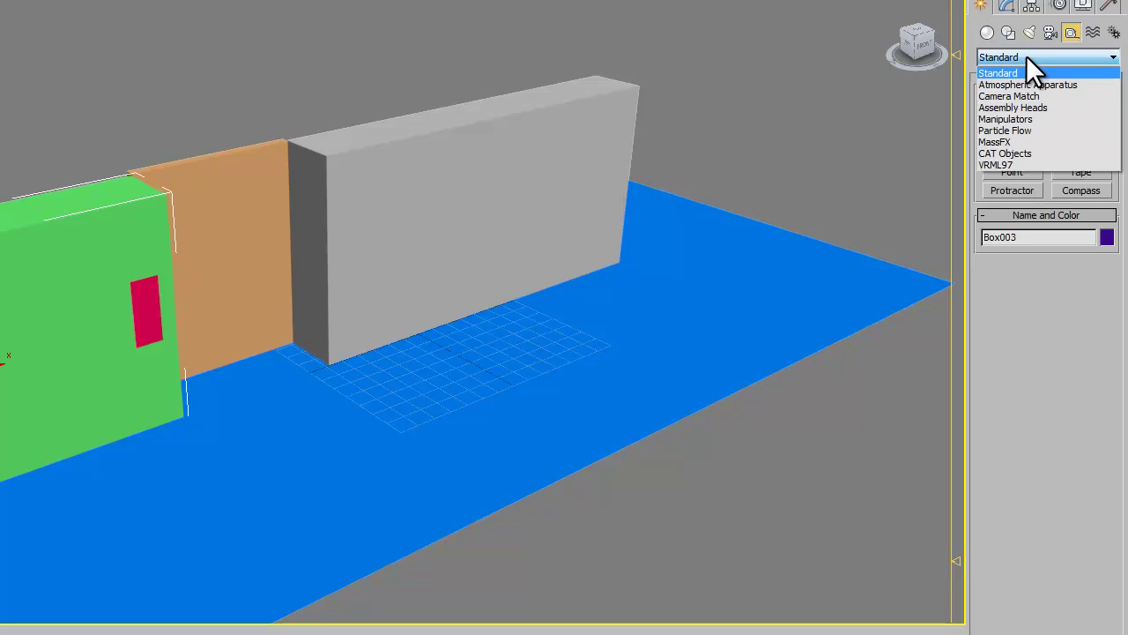
left_click(1009, 99)
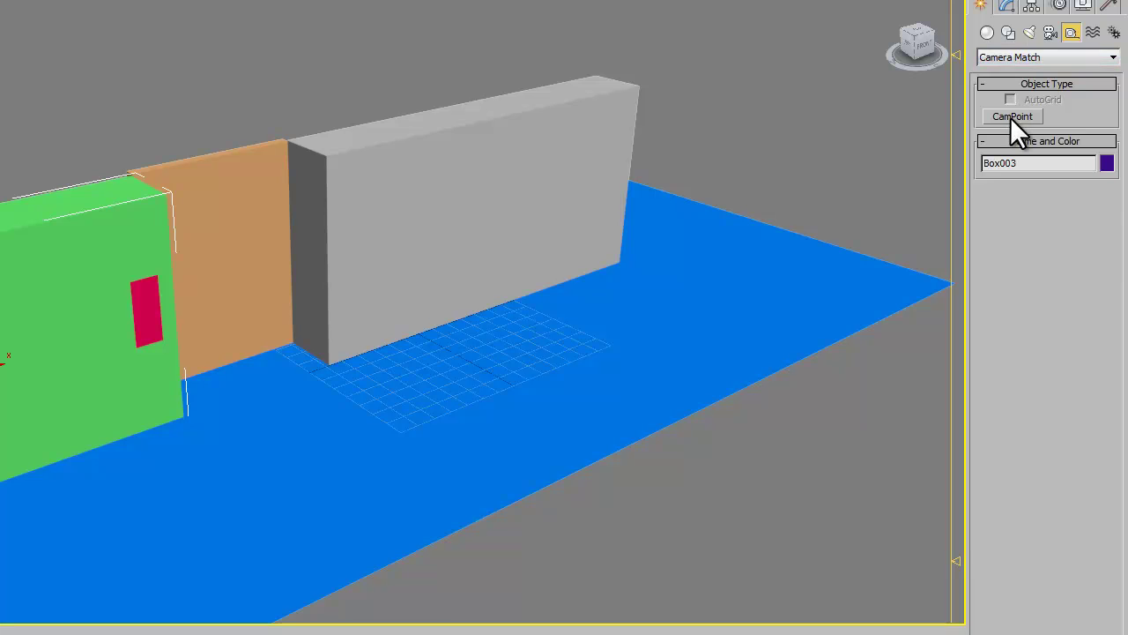
left_click(1009, 113)
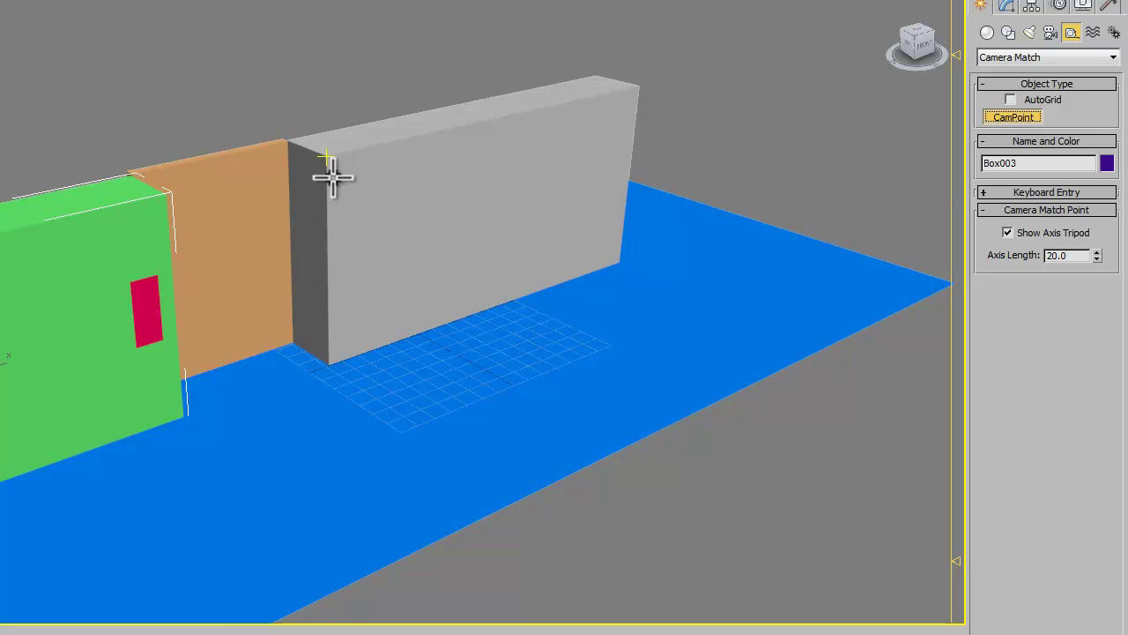
Step: Snap CamPoint001–010 to the grey, orange and green wall corners and the red rectangle's four corners
left_click(326, 154)
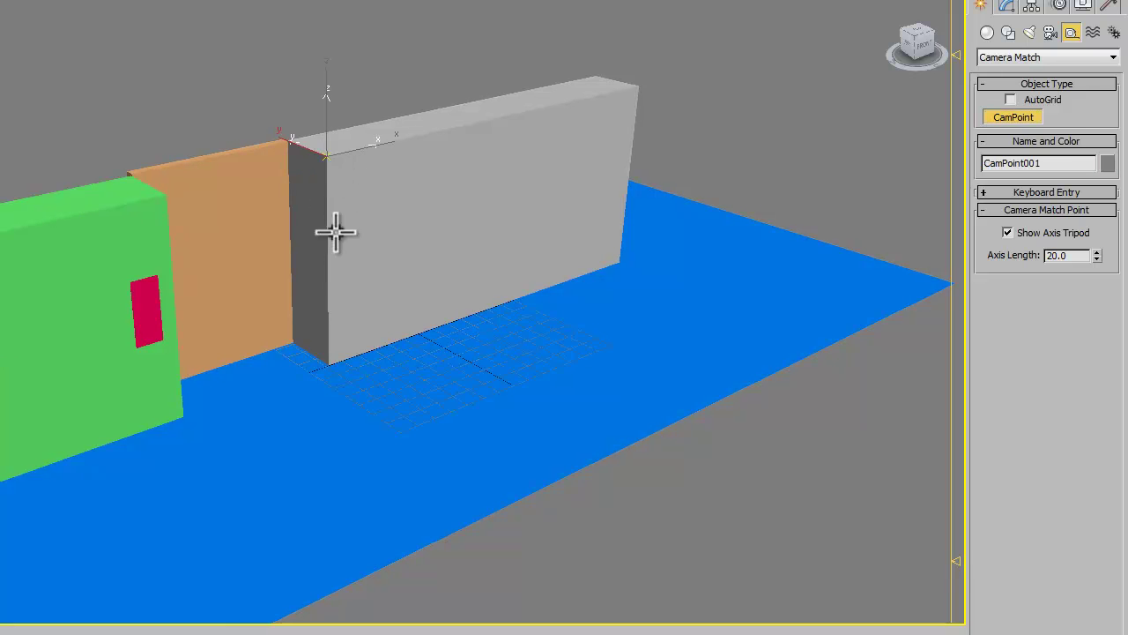
left_click(328, 357)
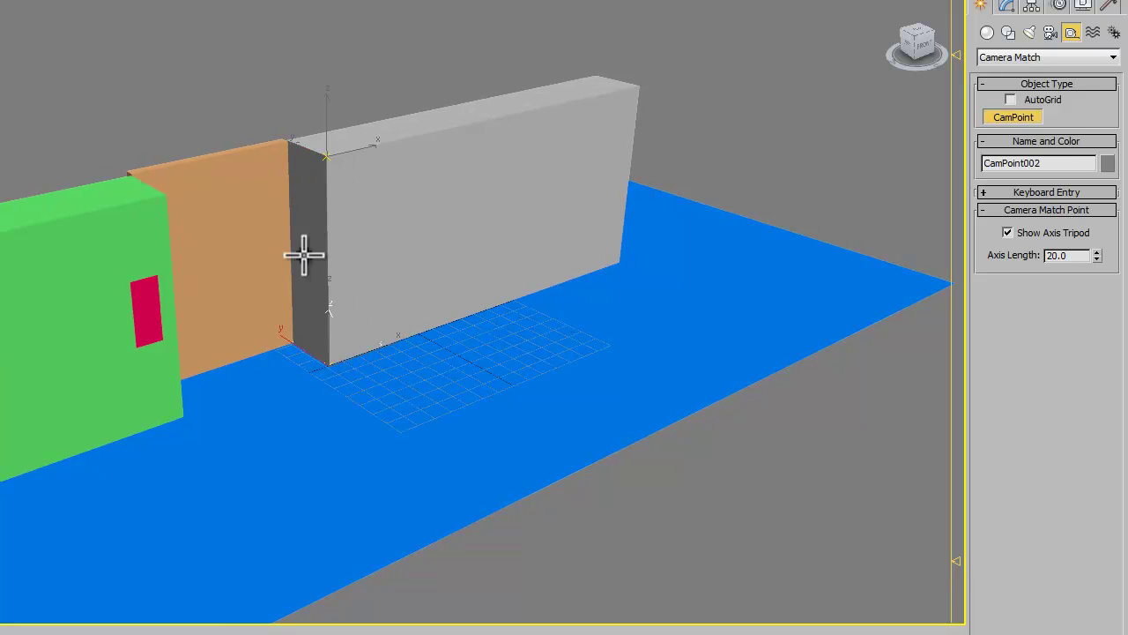
left_click(289, 139)
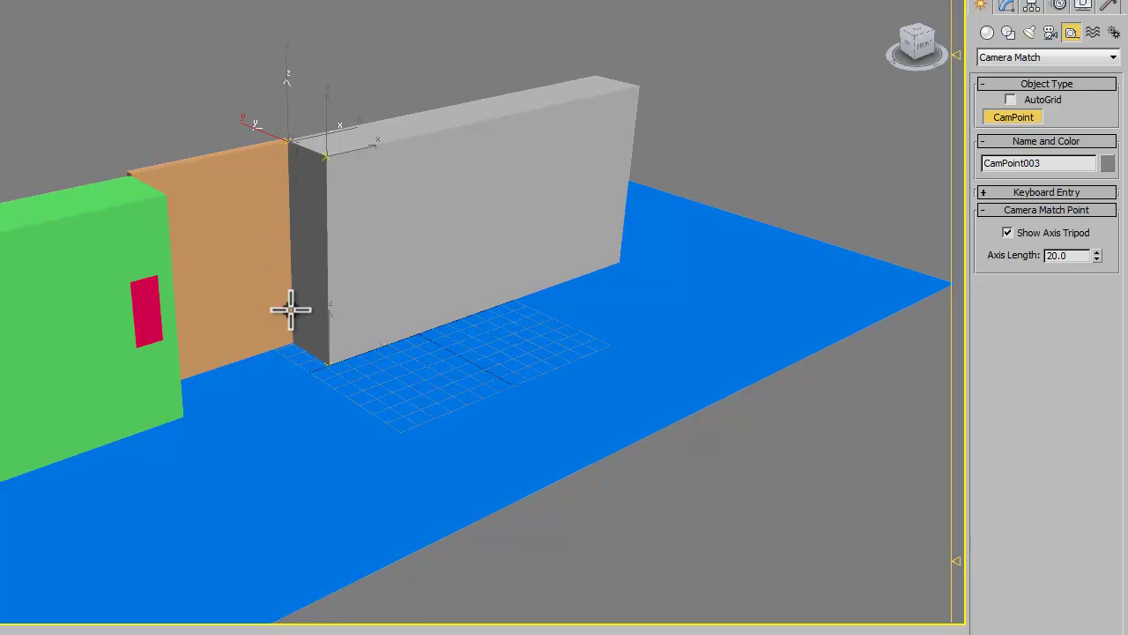
left_click(289, 336)
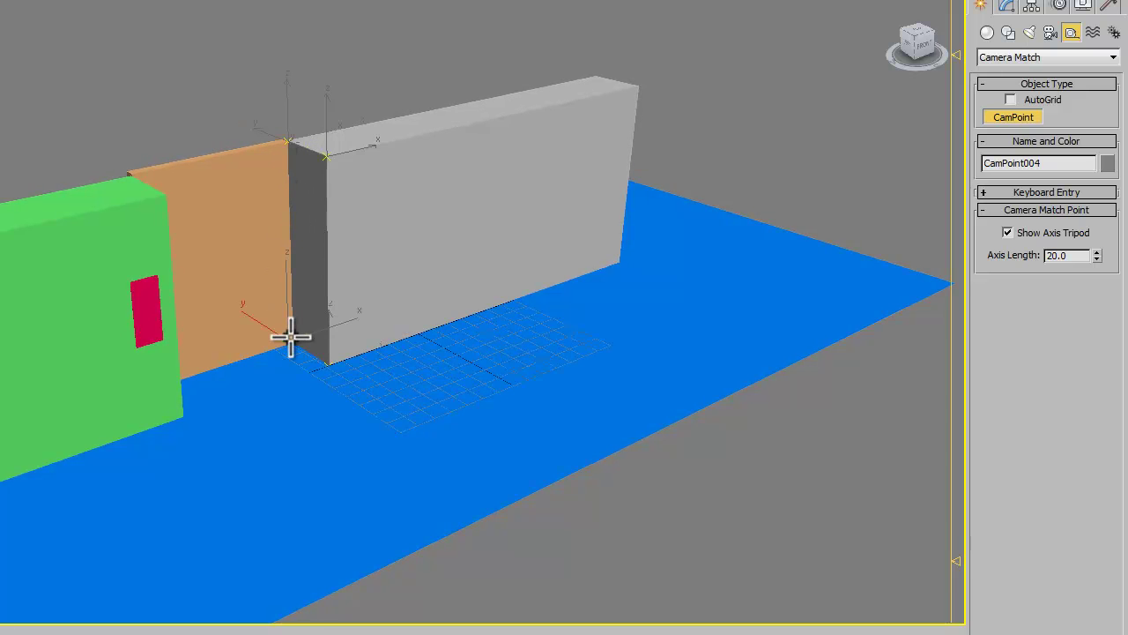
left_click(165, 193)
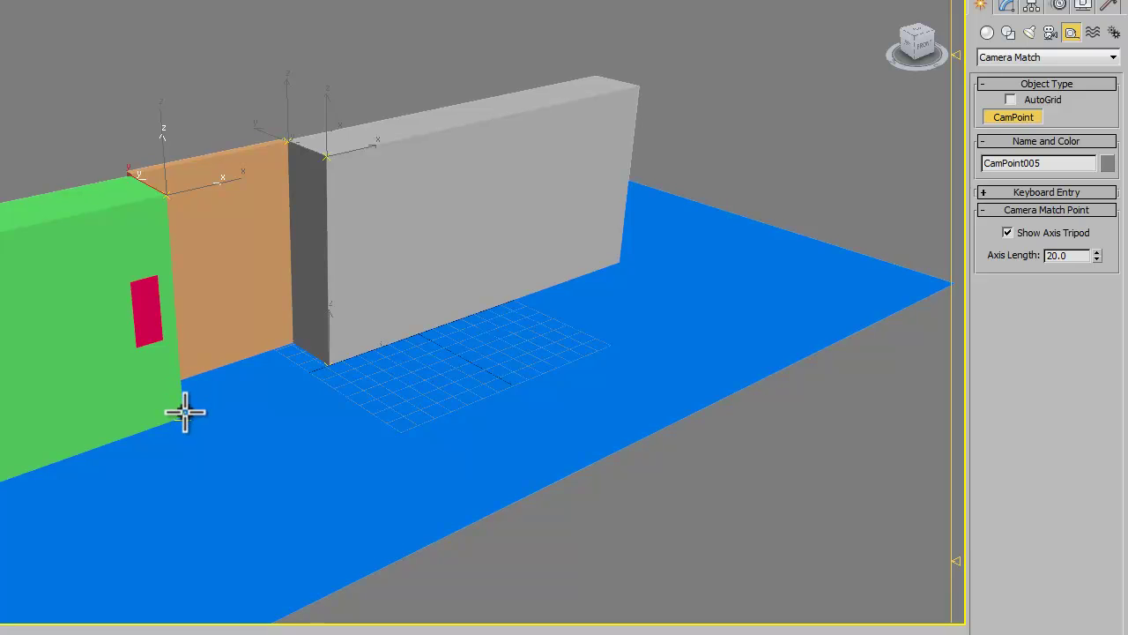
left_click(182, 414)
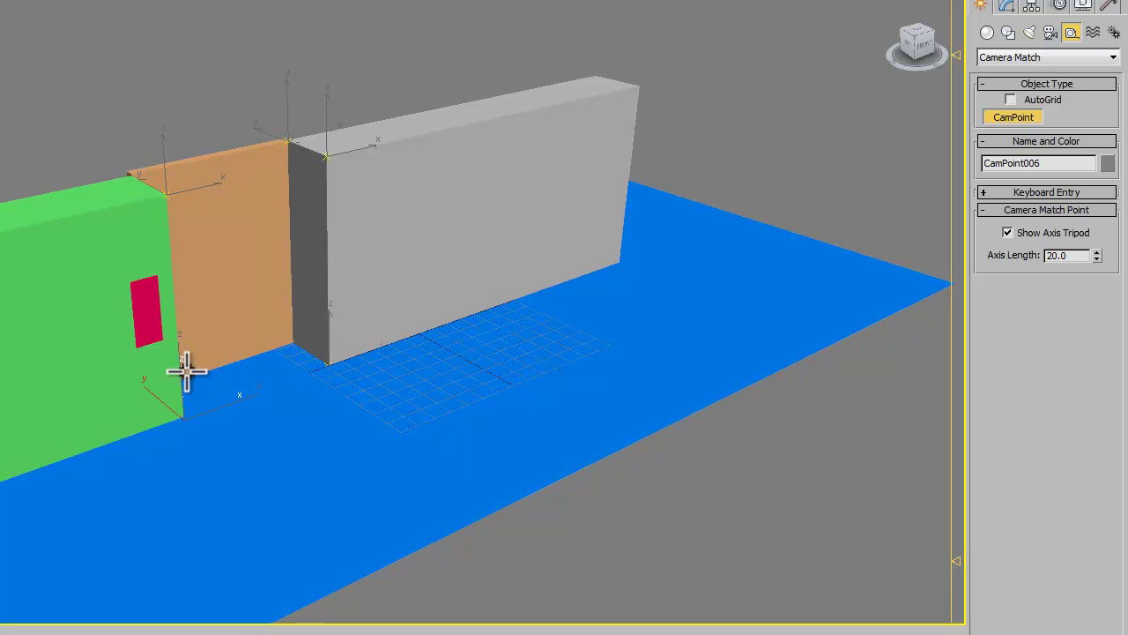
left_click(130, 283)
left_click(157, 275)
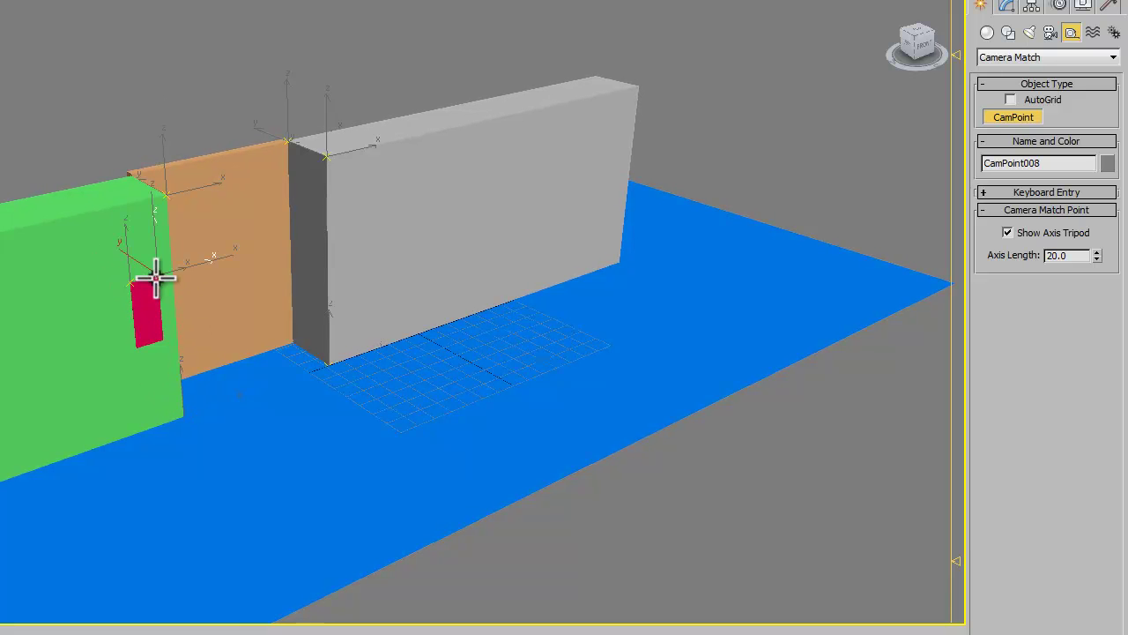
left_click(136, 346)
left_click(162, 339)
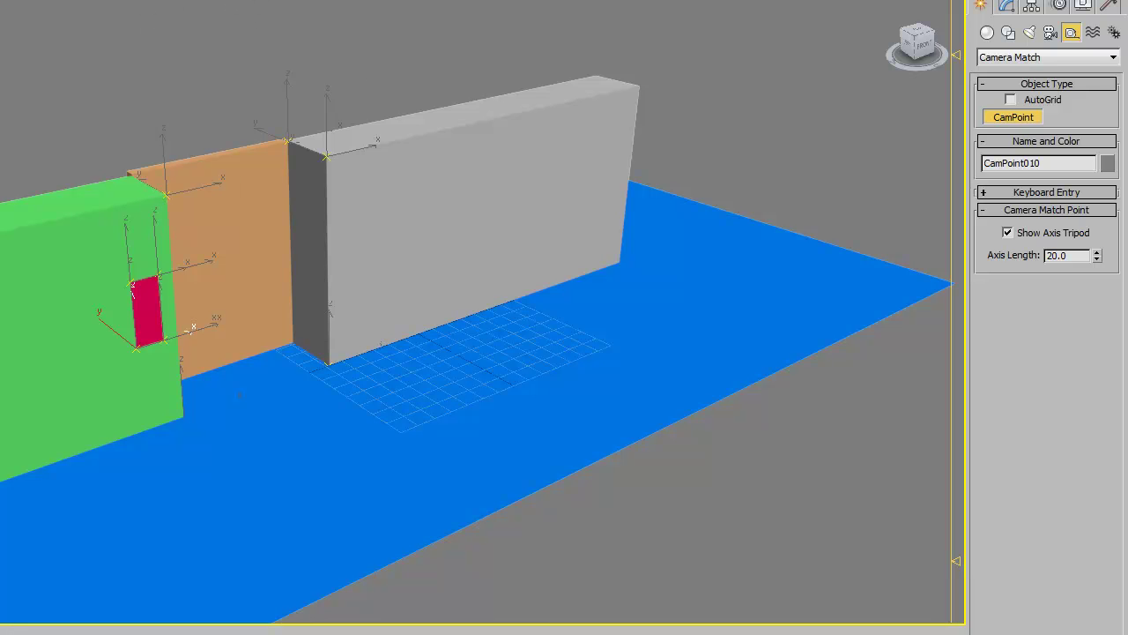
Step: Switch the perspective view to wireframe and load dvntsc.avi as its animated viewport background
left_click(88, 67)
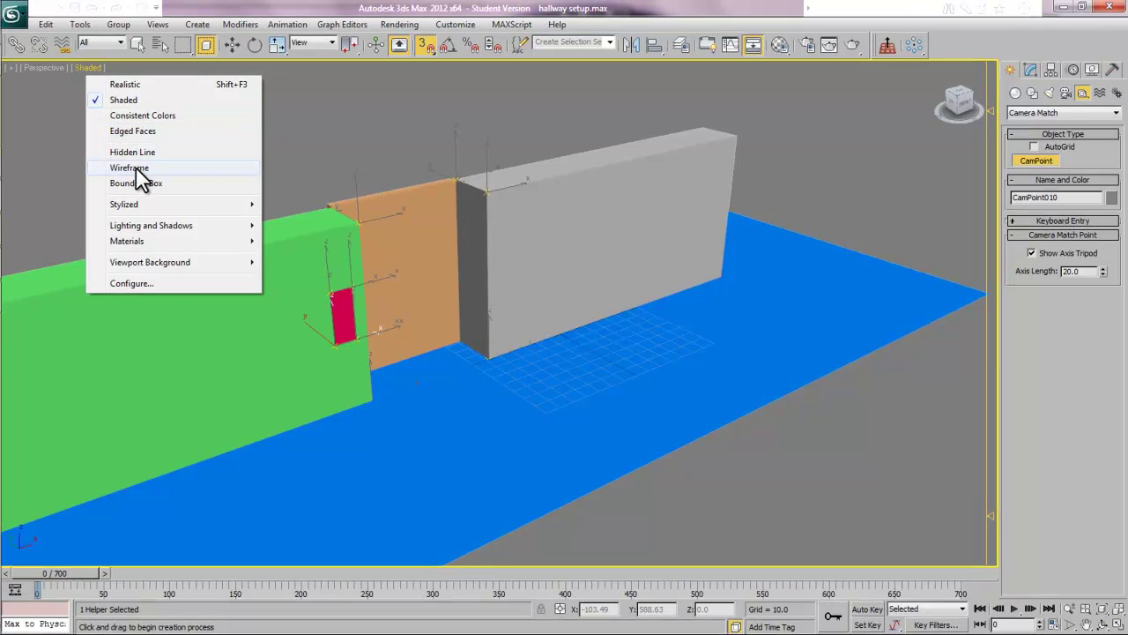
left_click(134, 167)
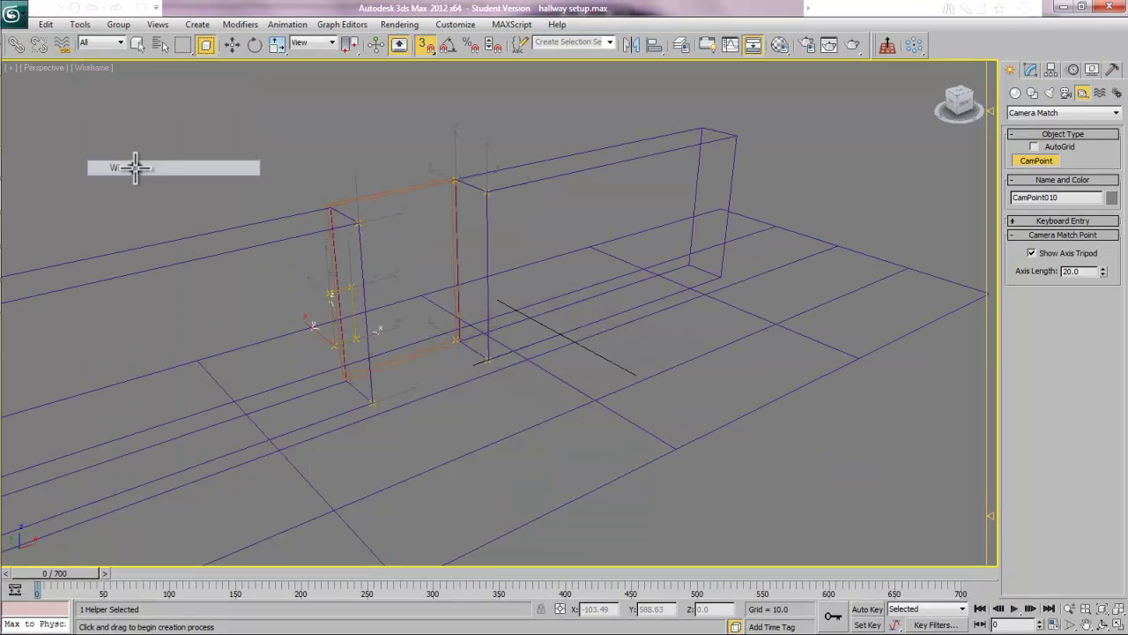
left_click(160, 26)
mouse_move(201, 288)
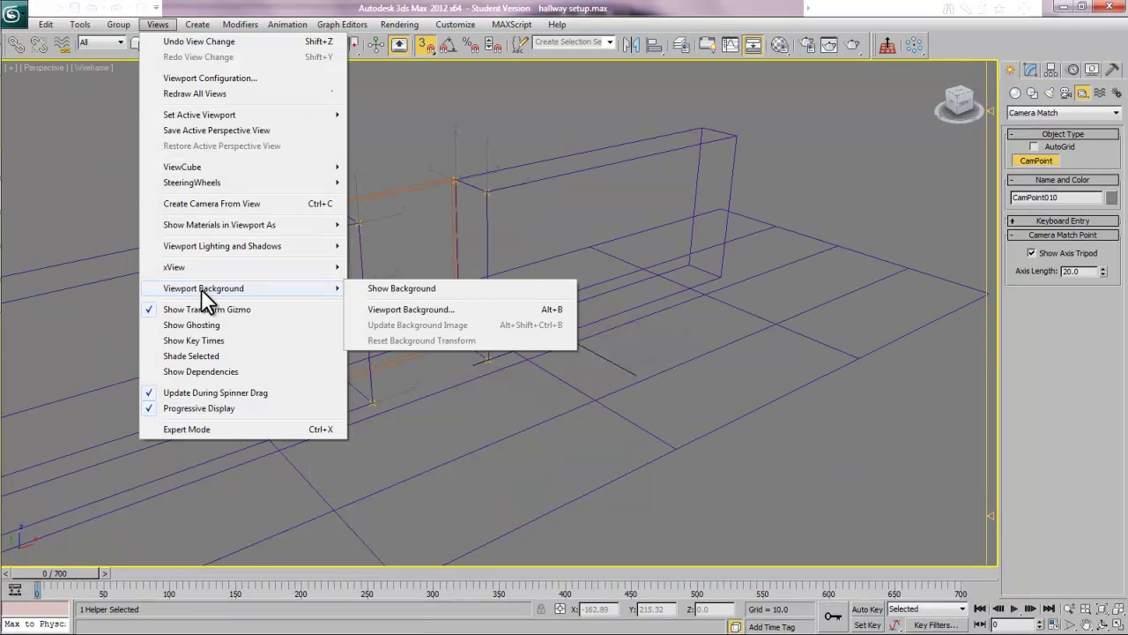
left_click(399, 311)
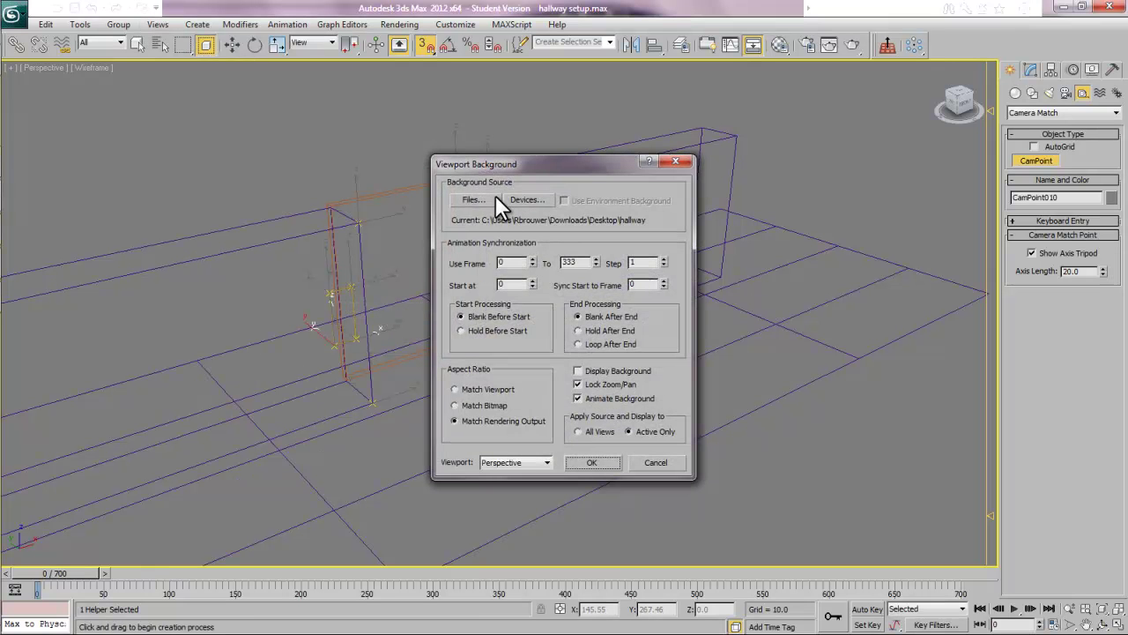
left_click(475, 199)
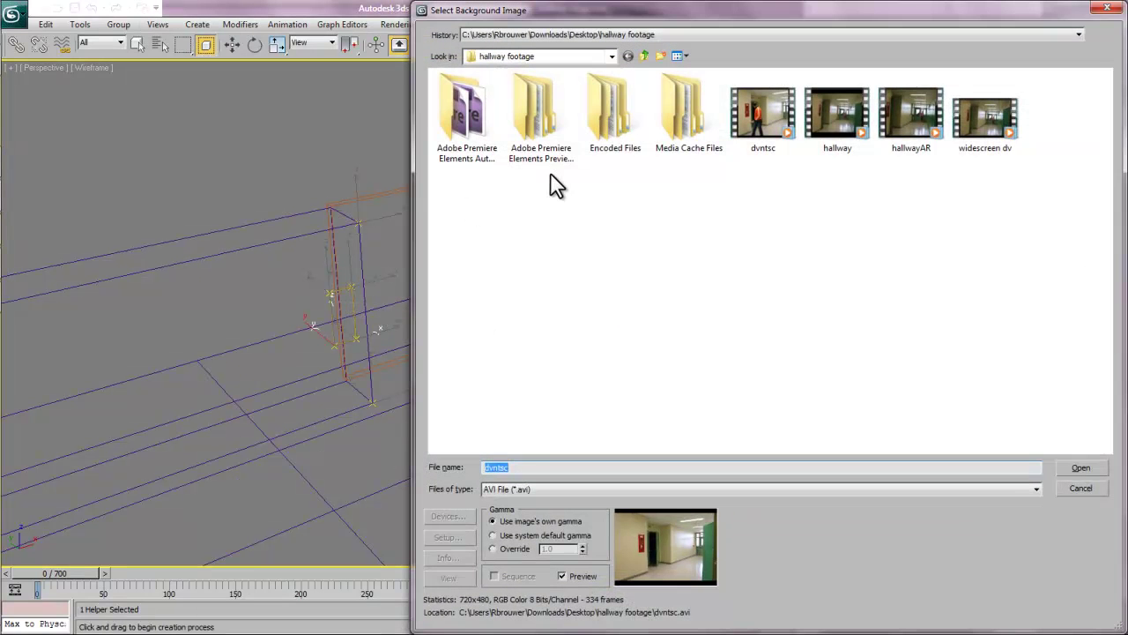
left_click(755, 112)
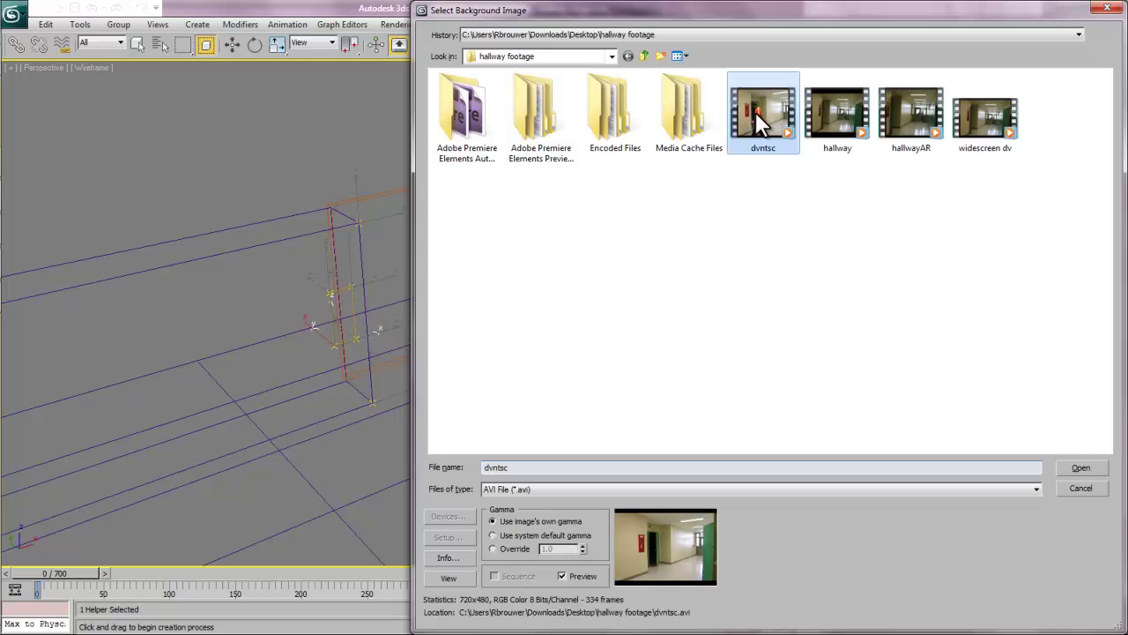
left_click(1082, 468)
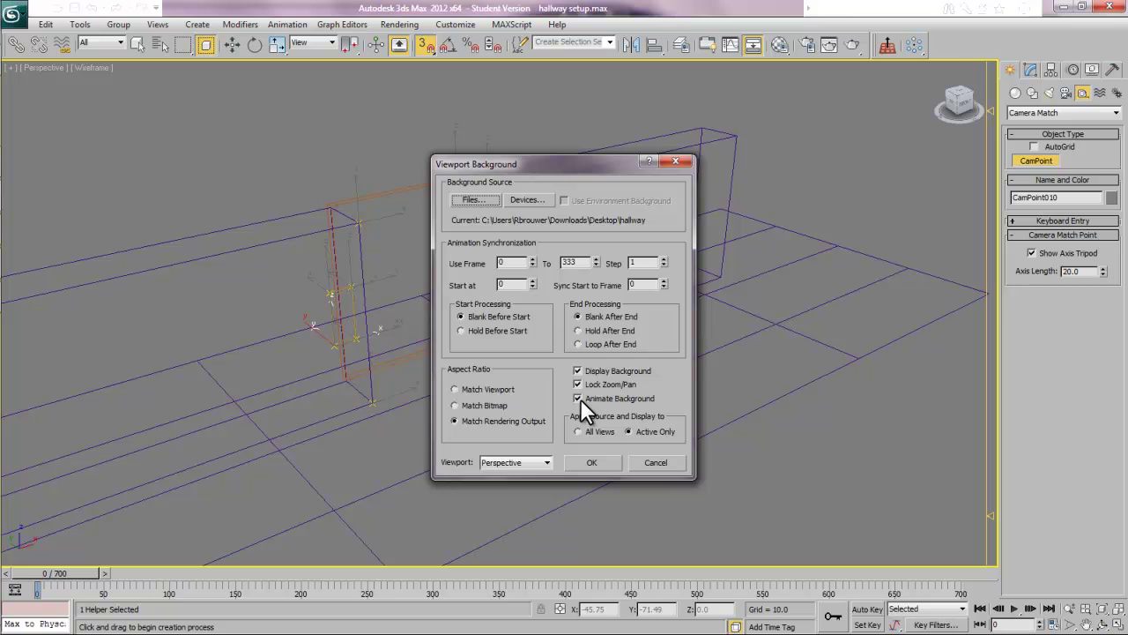
left_click(592, 463)
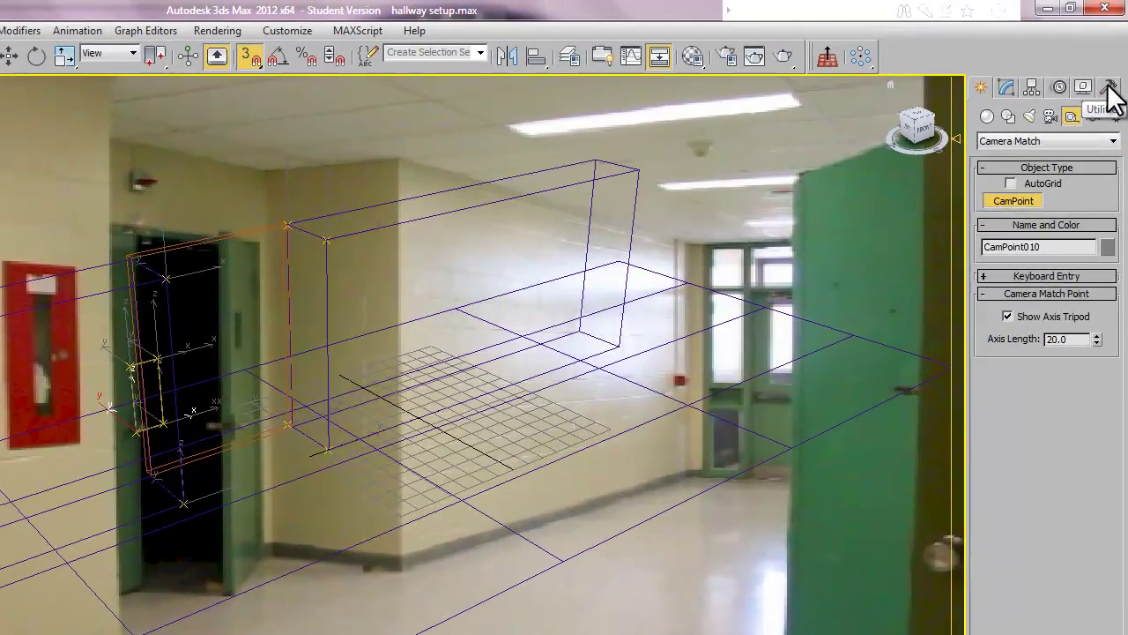
Step: Open the Camera Match utility and assign footage positions for CamPoint001 and CamPoint002
left_click(1112, 69)
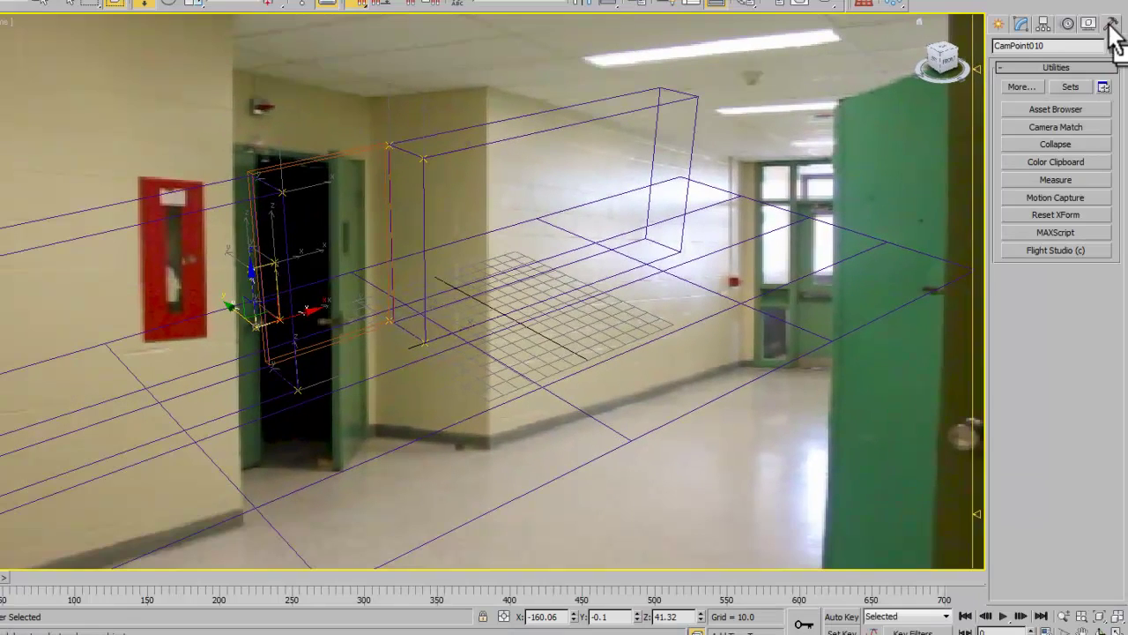
left_click(1043, 126)
mouse_move(1102, 328)
left_mouse_down()
mouse_move(1108, 314)
mouse_move(1111, 335)
mouse_move(1108, 310)
left_mouse_up()
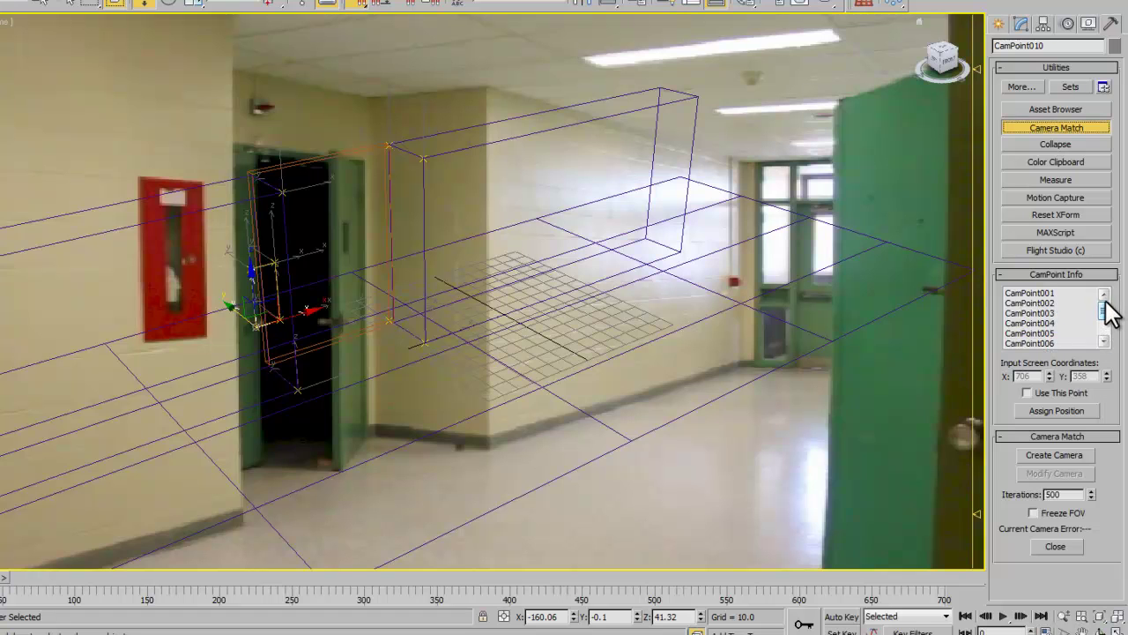
left_click(1027, 293)
left_click(1056, 409)
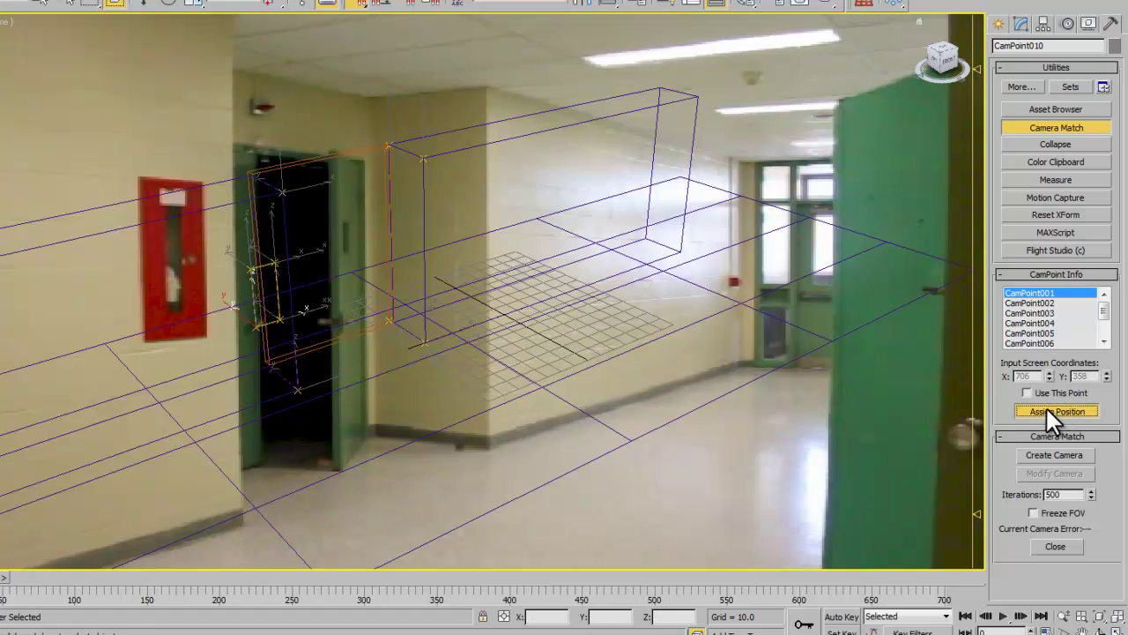
left_click(485, 88)
left_click(1037, 302)
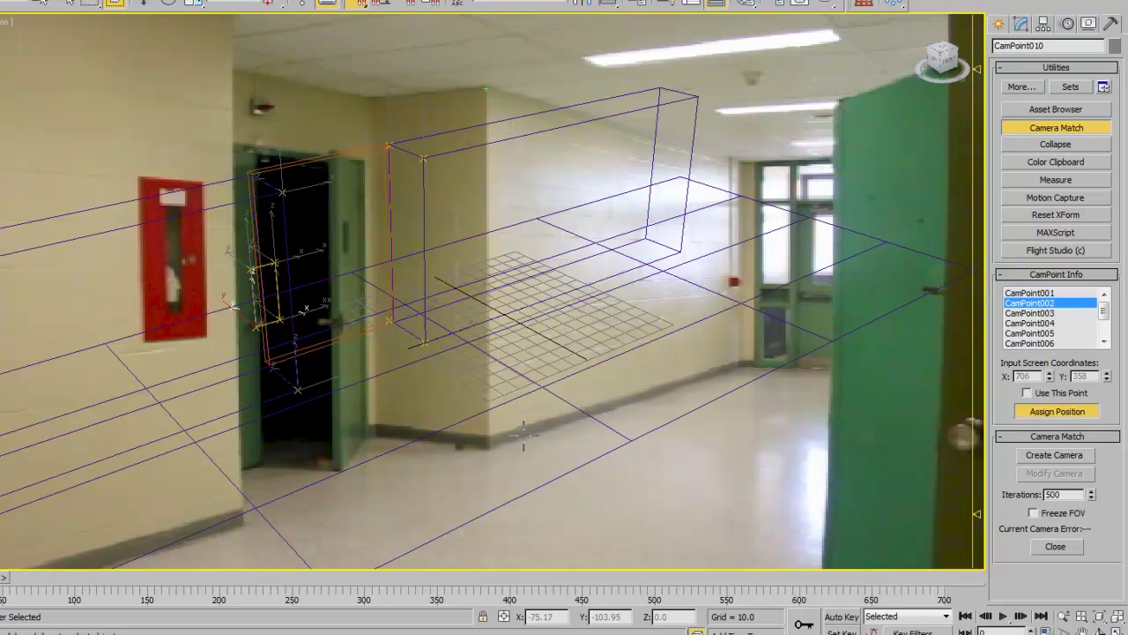
left_click(487, 448)
Step: Assign footage positions for CamPoint003 through CamPoint006 at the door and wall corners
left_click(1029, 313)
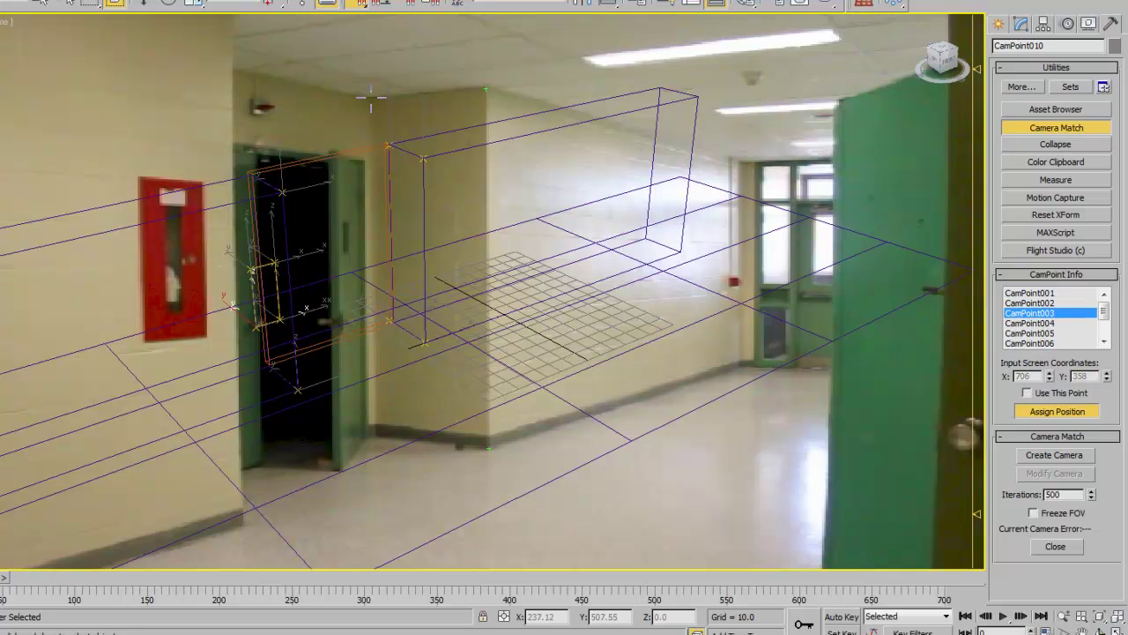
left_click(1035, 322)
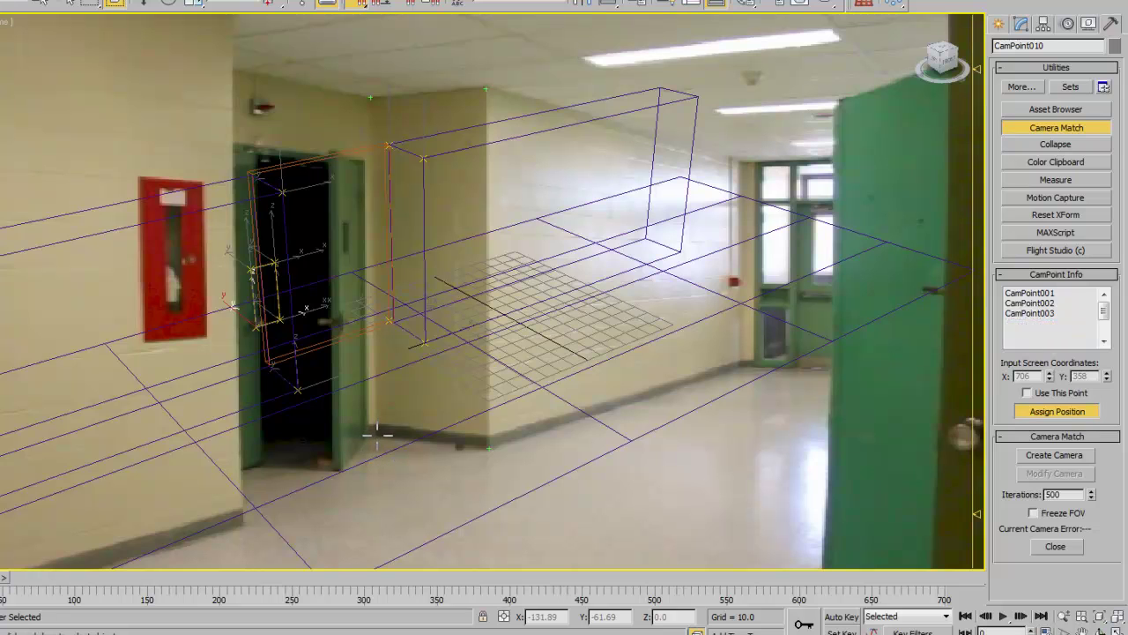
left_click(377, 433)
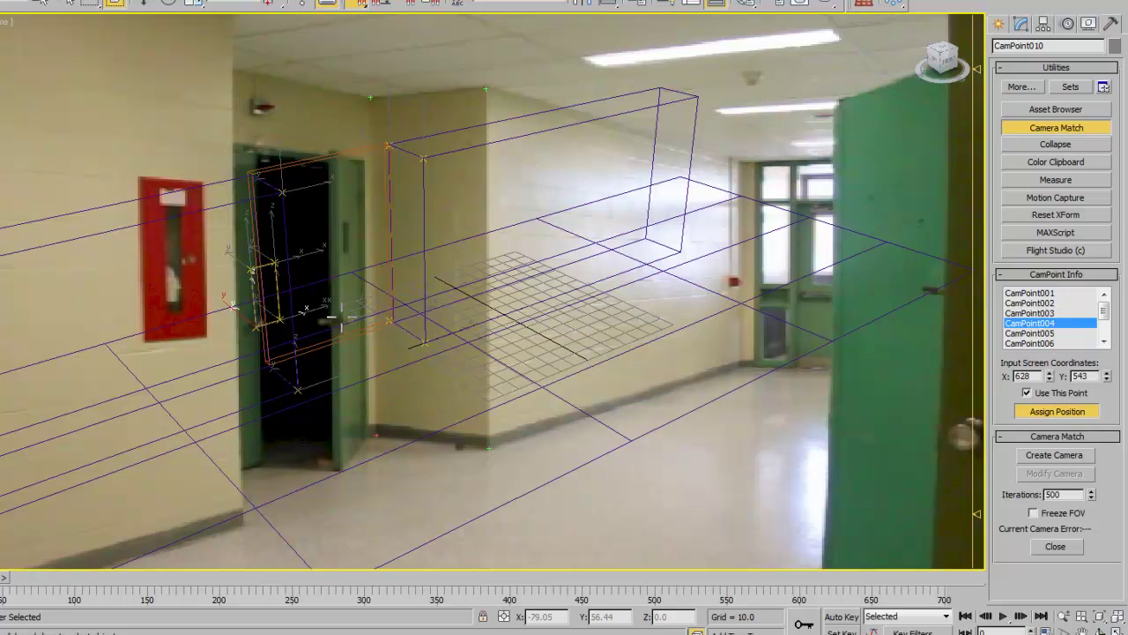
left_click(1029, 332)
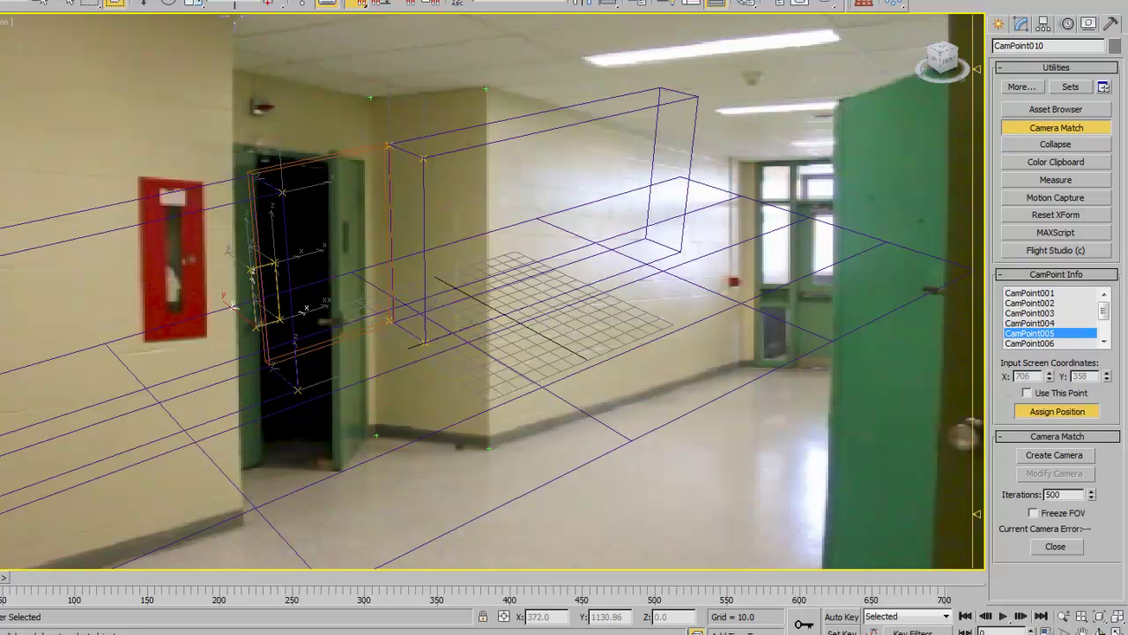
left_click(234, 14)
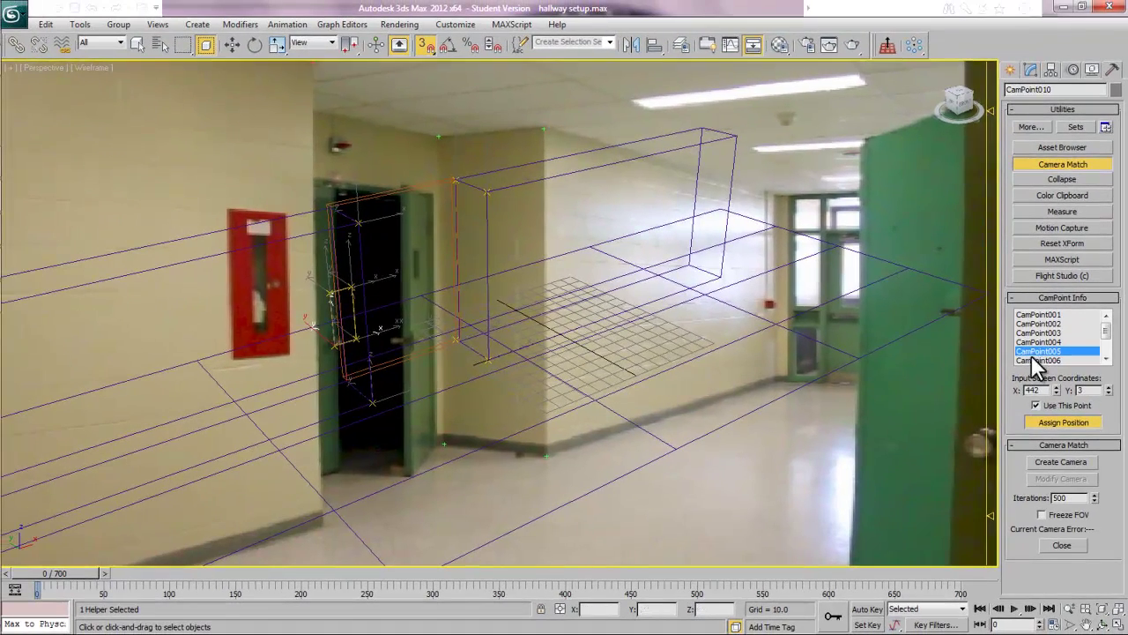
left_click(1049, 361)
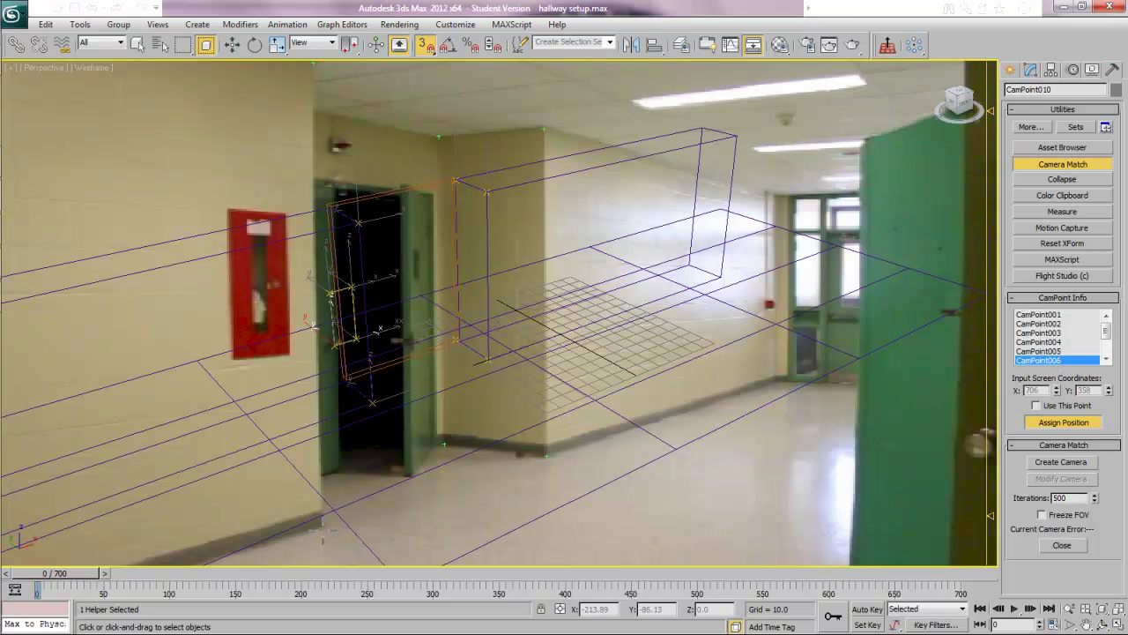
left_click(324, 527)
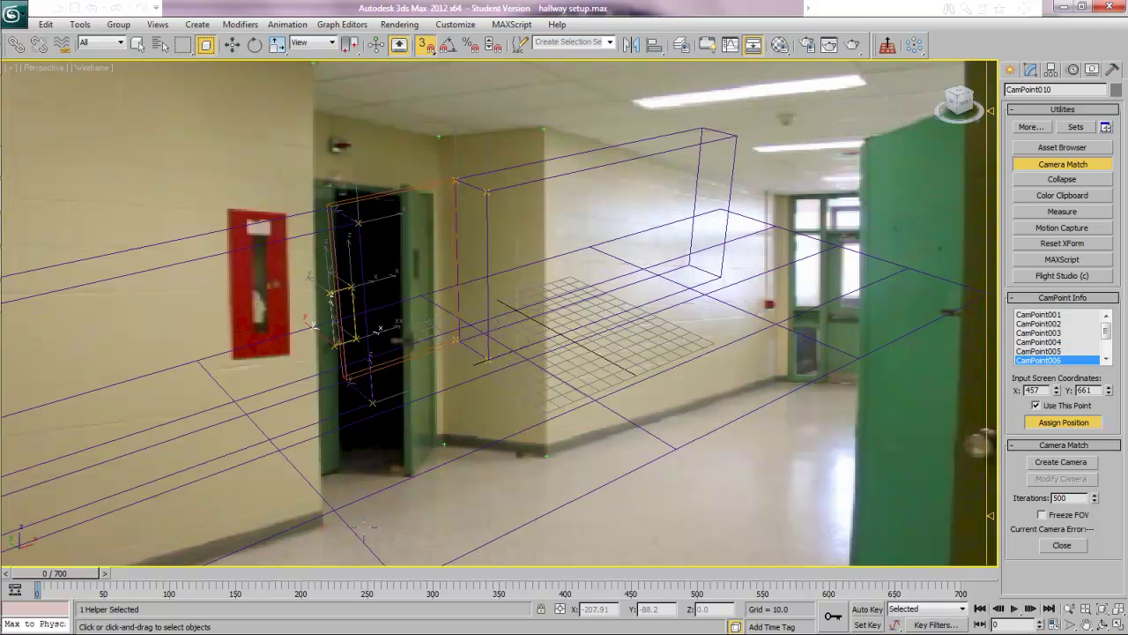
Step: Assign footage positions for CamPoint007 through CamPoint010, the last at 326, 422
left_click(1107, 358)
scroll(1109, 352, "down", 1)
left_click(1040, 333)
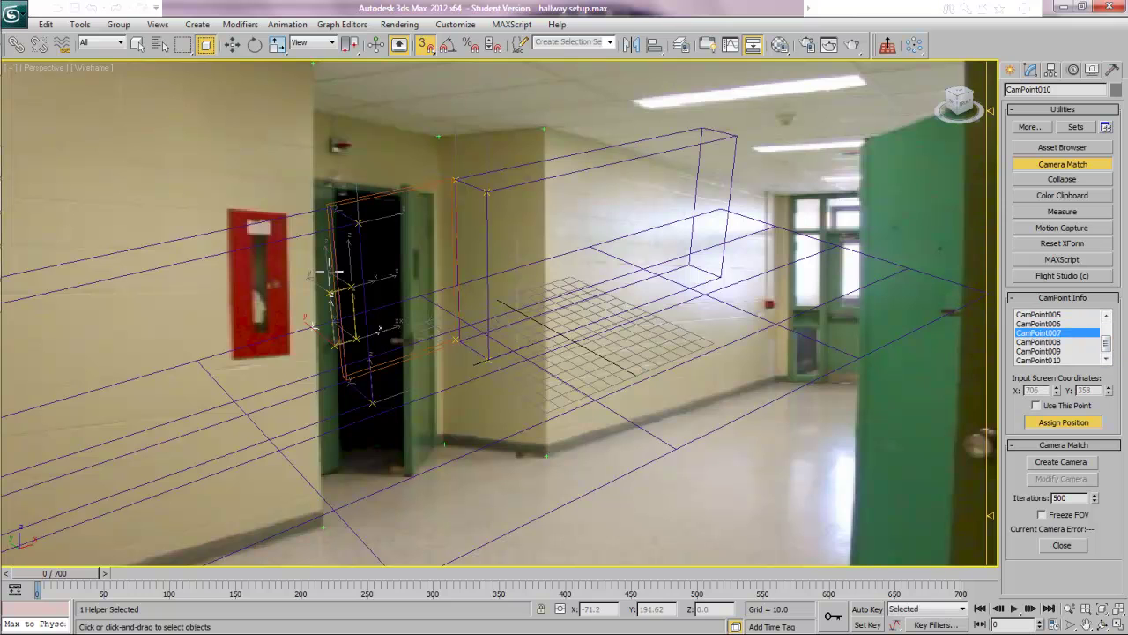
left_click(232, 215)
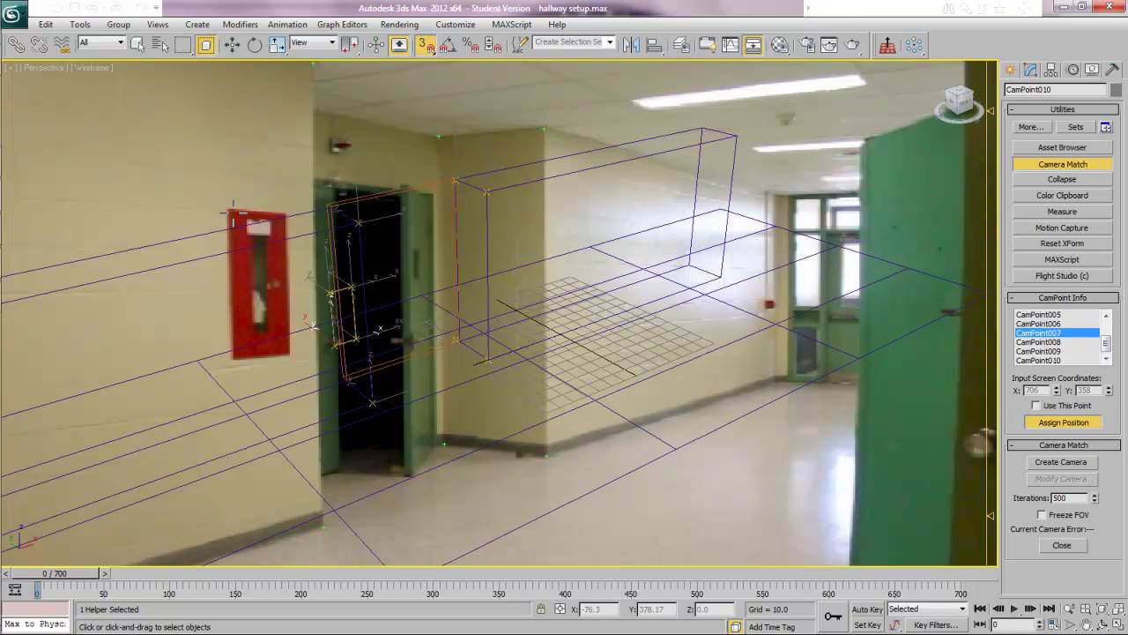
left_click(1040, 342)
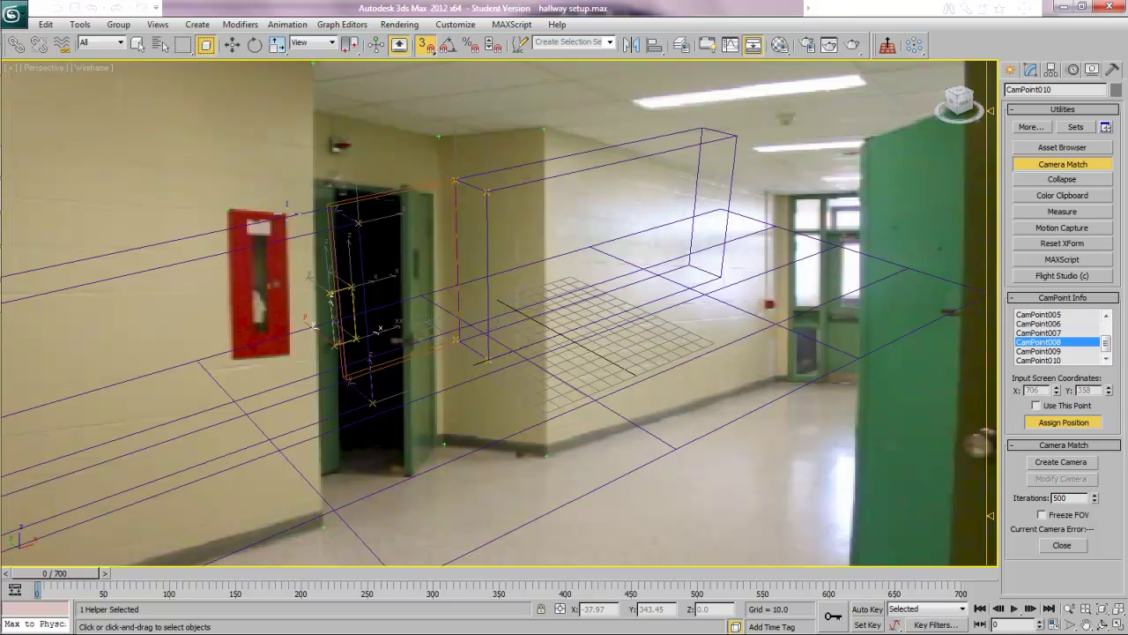
left_click(1040, 350)
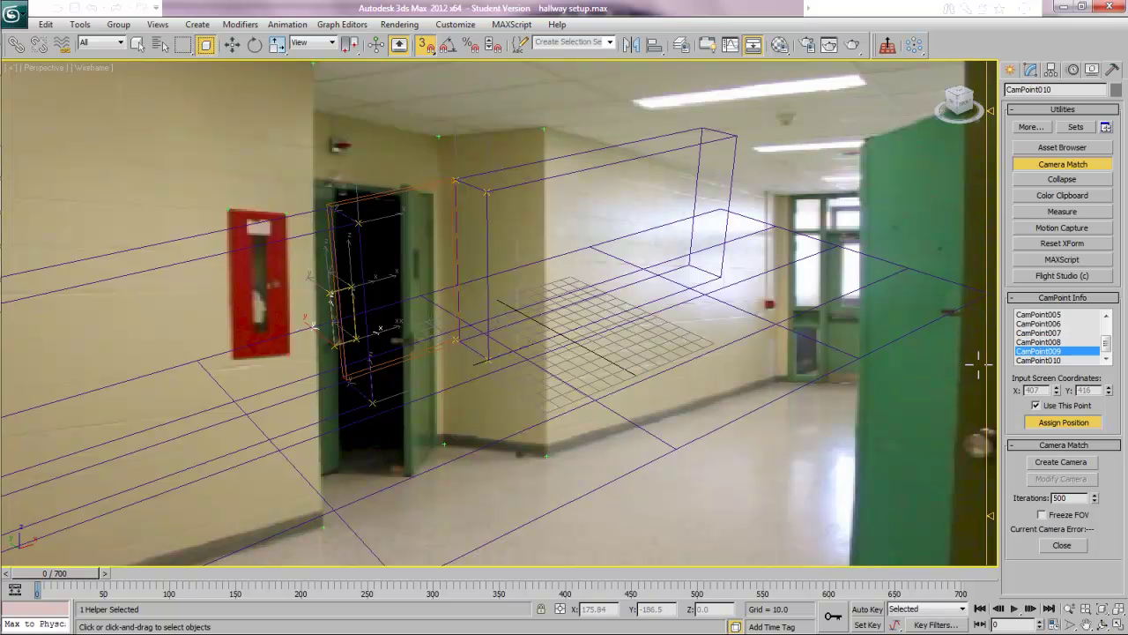
left_click(1038, 359)
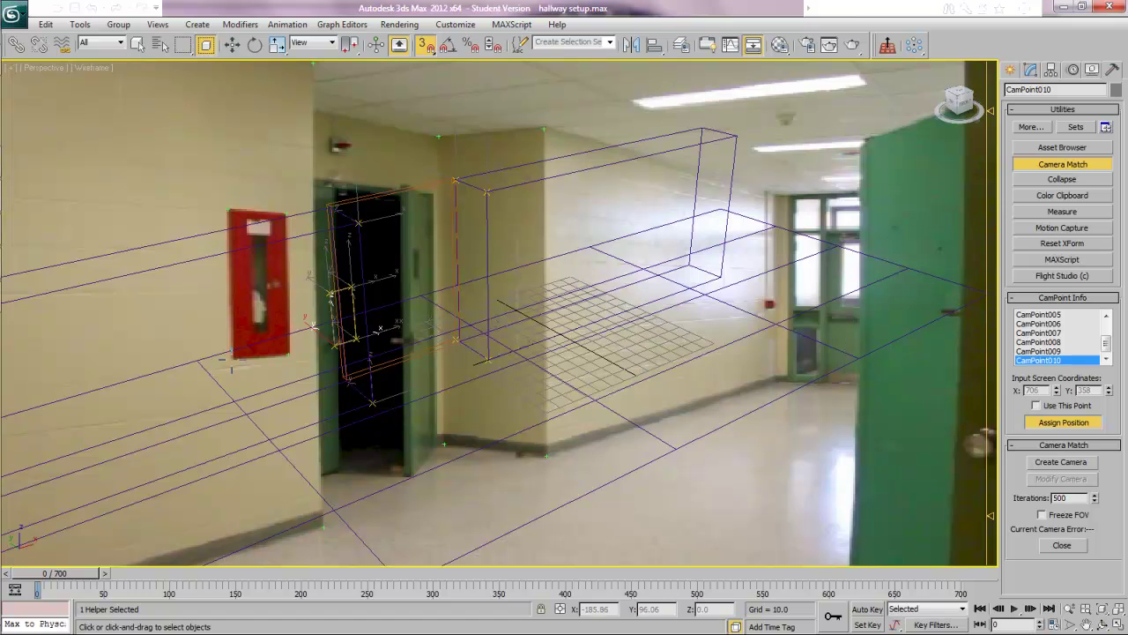
left_click(313, 326)
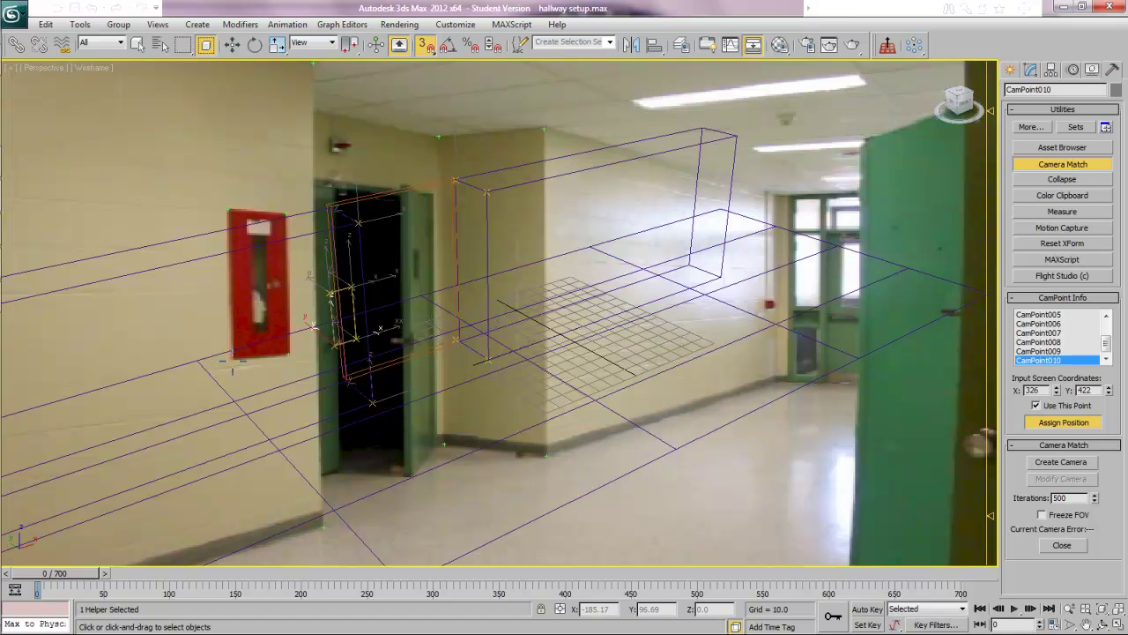
Step: Create Camera001 from the match points (9.91 error), view through it, and shade the geometry
left_click(1060, 422)
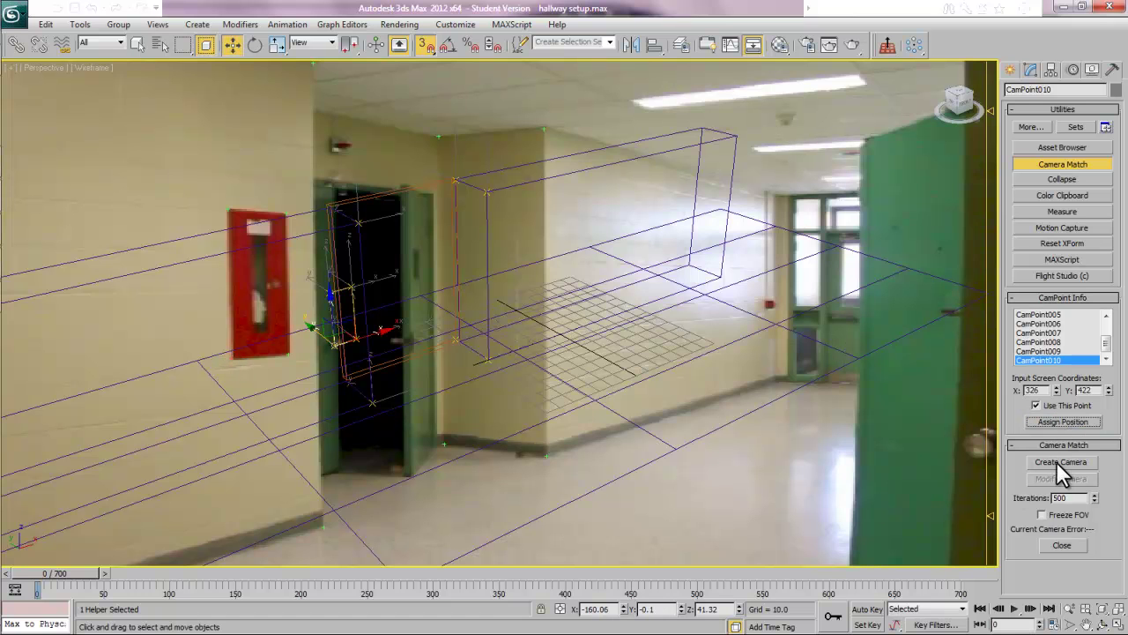
left_click(1056, 460)
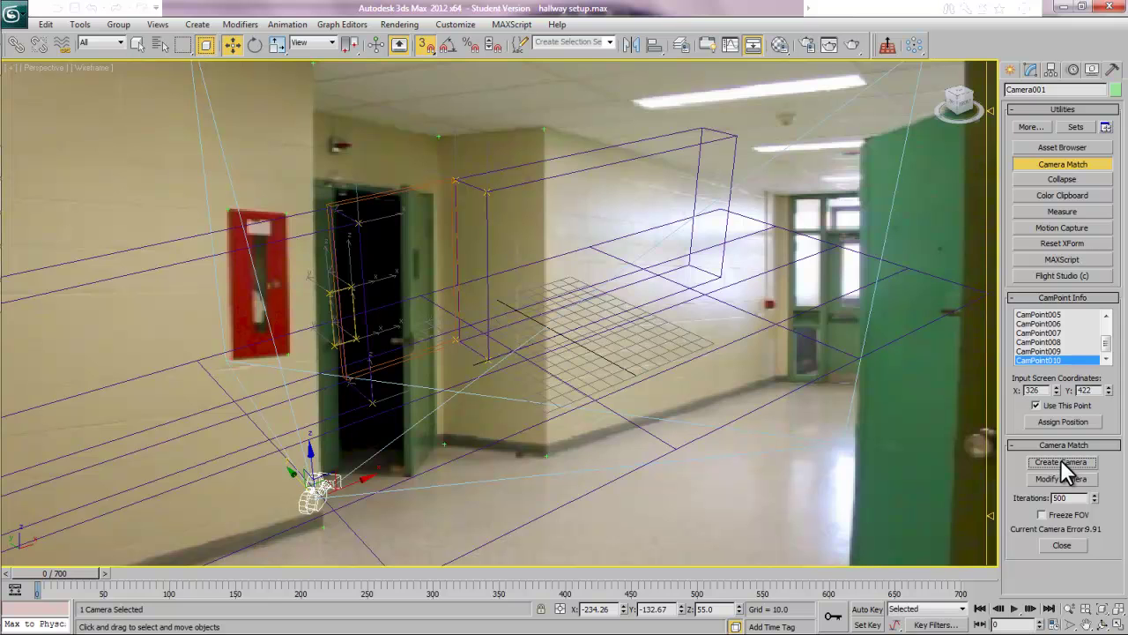
key("c")
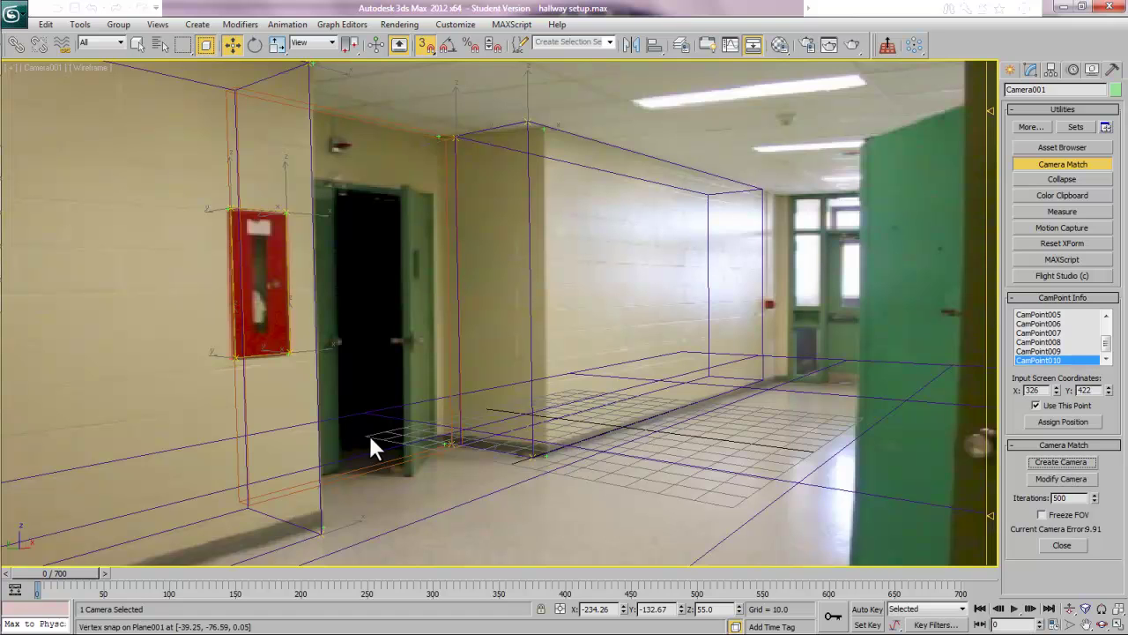
left_click(88, 67)
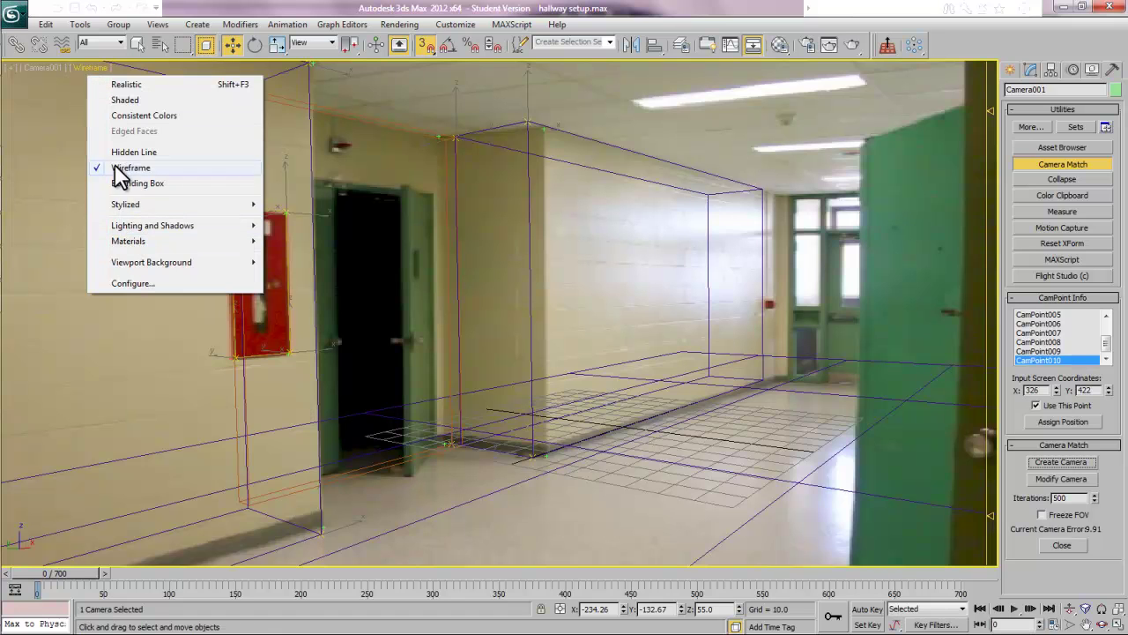
left_click(123, 100)
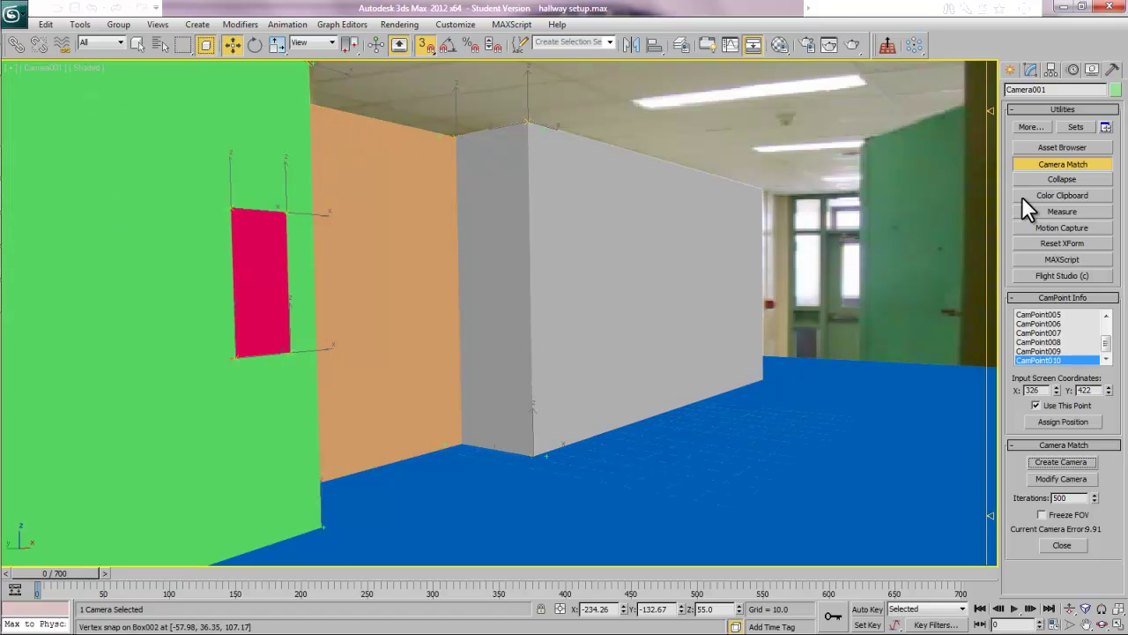
Step: Create a small standard-primitive sphere on the hallway floor
left_click(1012, 74)
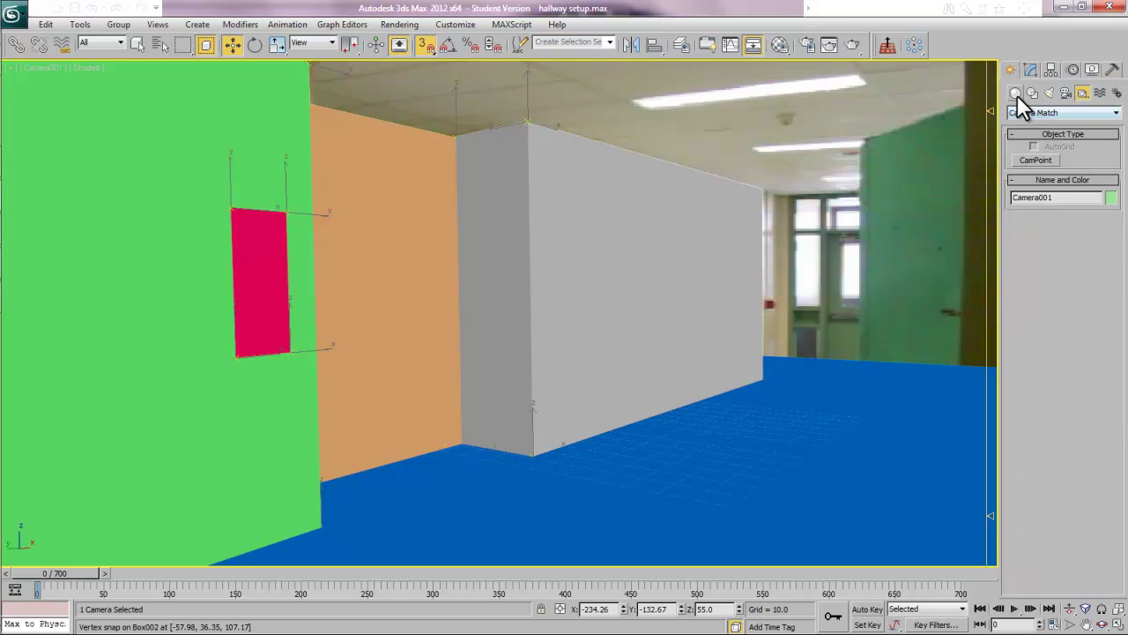
left_click(1016, 93)
left_click(1036, 174)
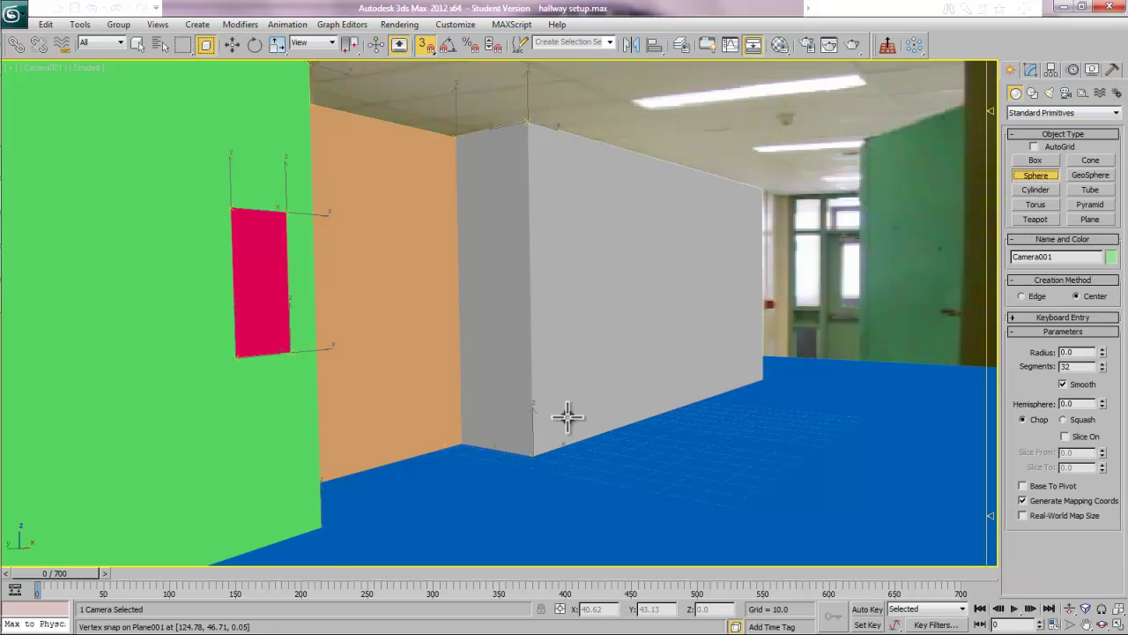
left_click_drag(484, 491, 484, 483)
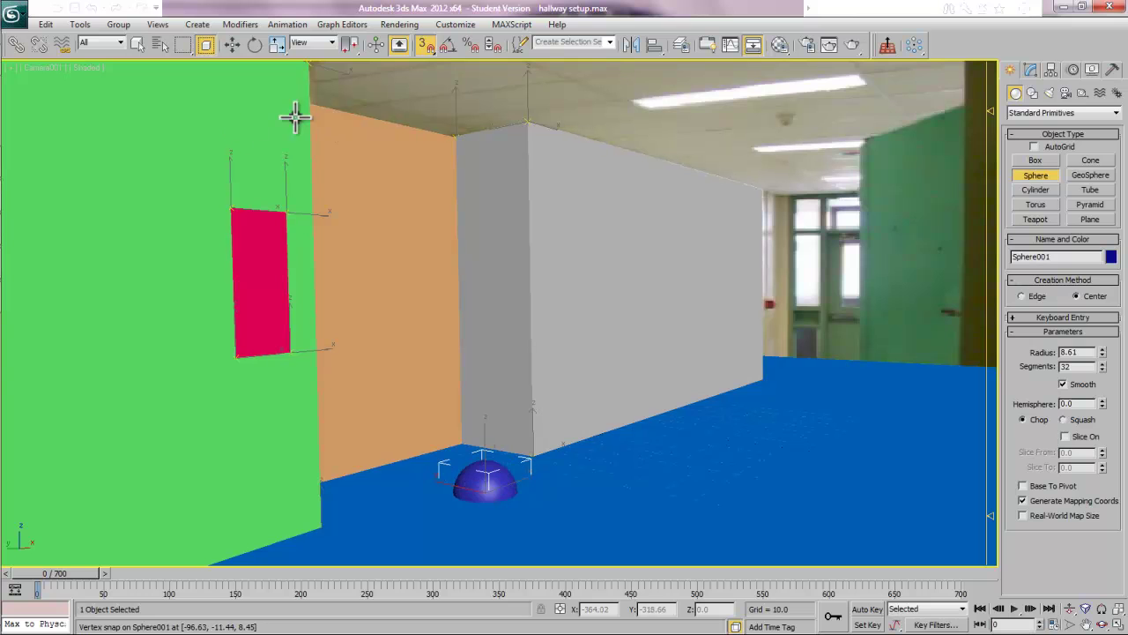
Step: Move Sphere001 up along Z to 6.83 so it sits fully above the floor
left_click(231, 44)
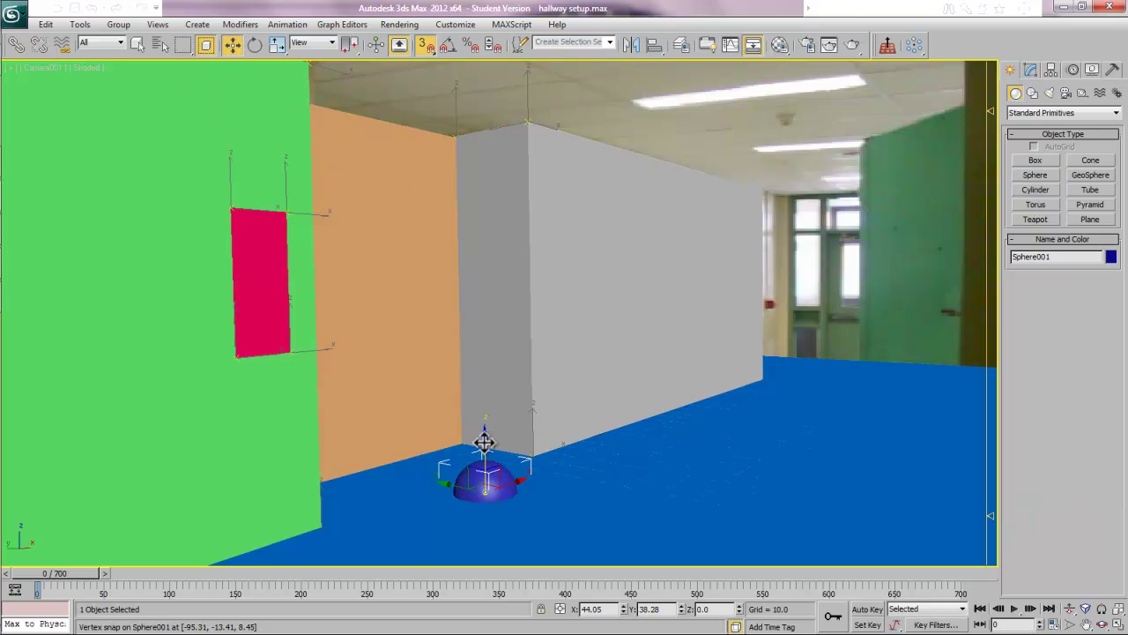
mouse_move(485, 451)
left_mouse_down()
mouse_move(473, 452)
mouse_move(484, 433)
mouse_move(486, 450)
left_mouse_up()
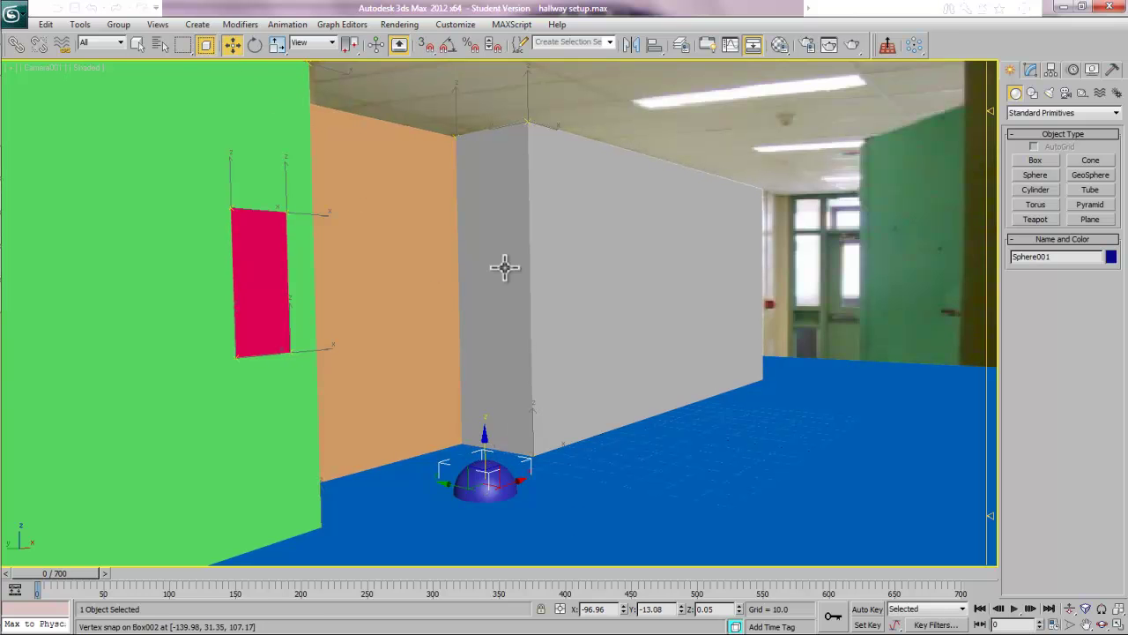
left_click_drag(475, 450, 482, 432)
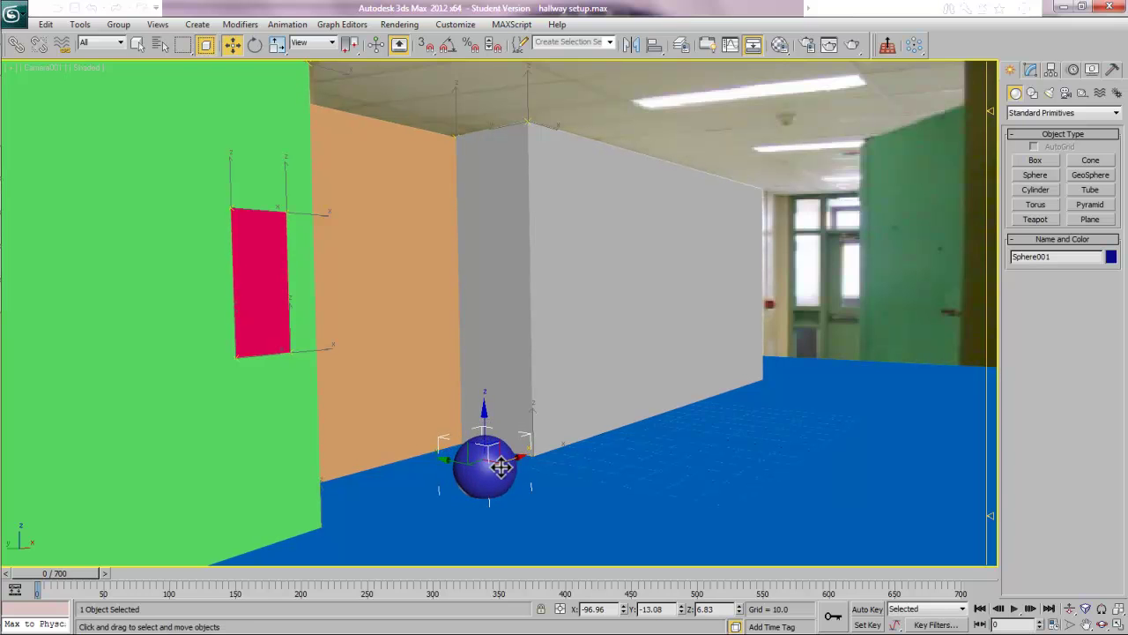
Step: Set the Environment background map to a Bitmap of dvntsc.avi (Map #15)
left_click(398, 26)
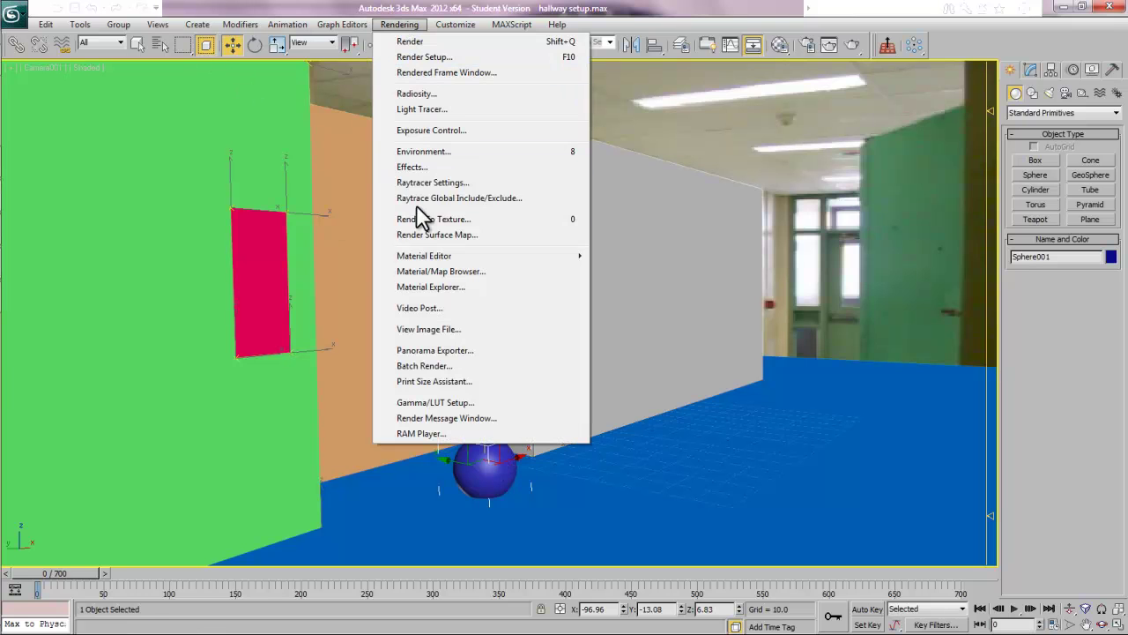
left_click(421, 151)
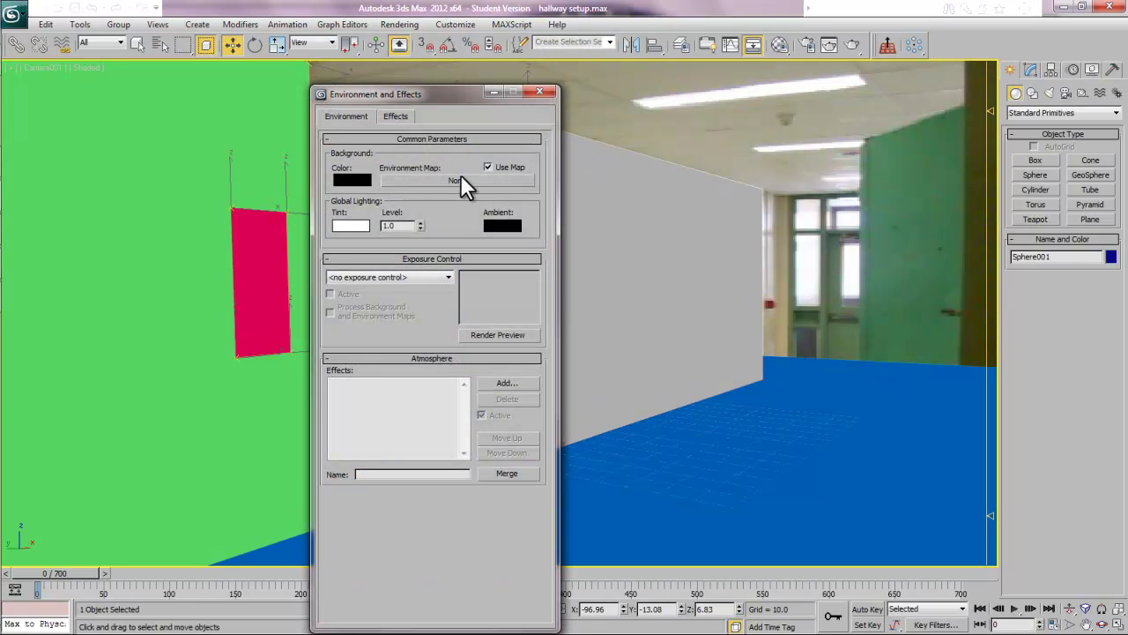
left_click(421, 182)
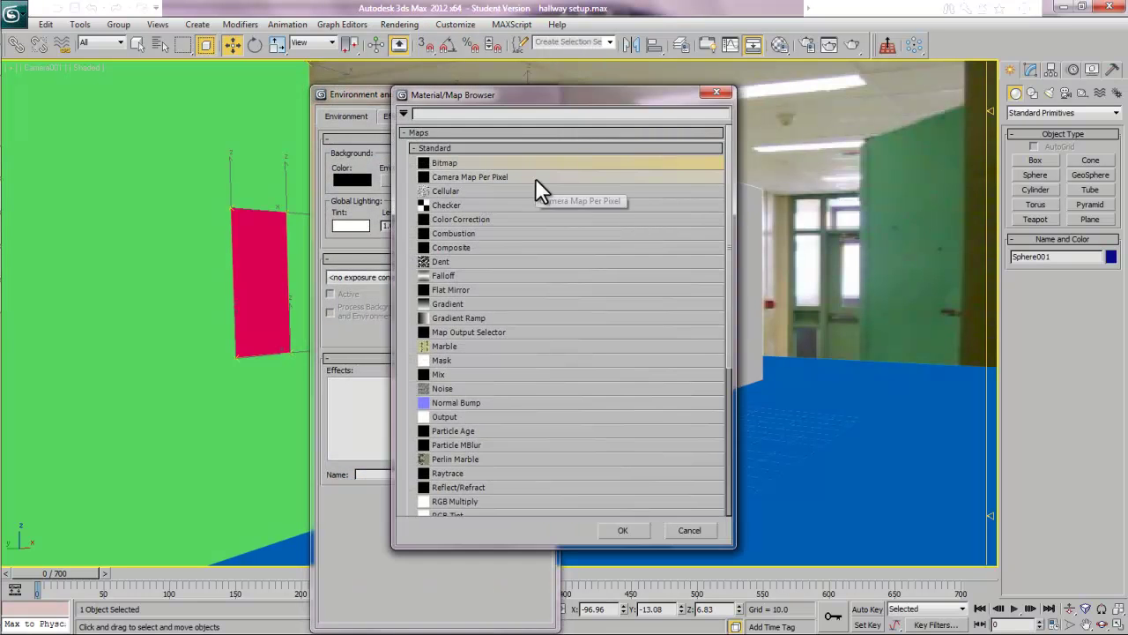
left_click(446, 163)
left_click(619, 530)
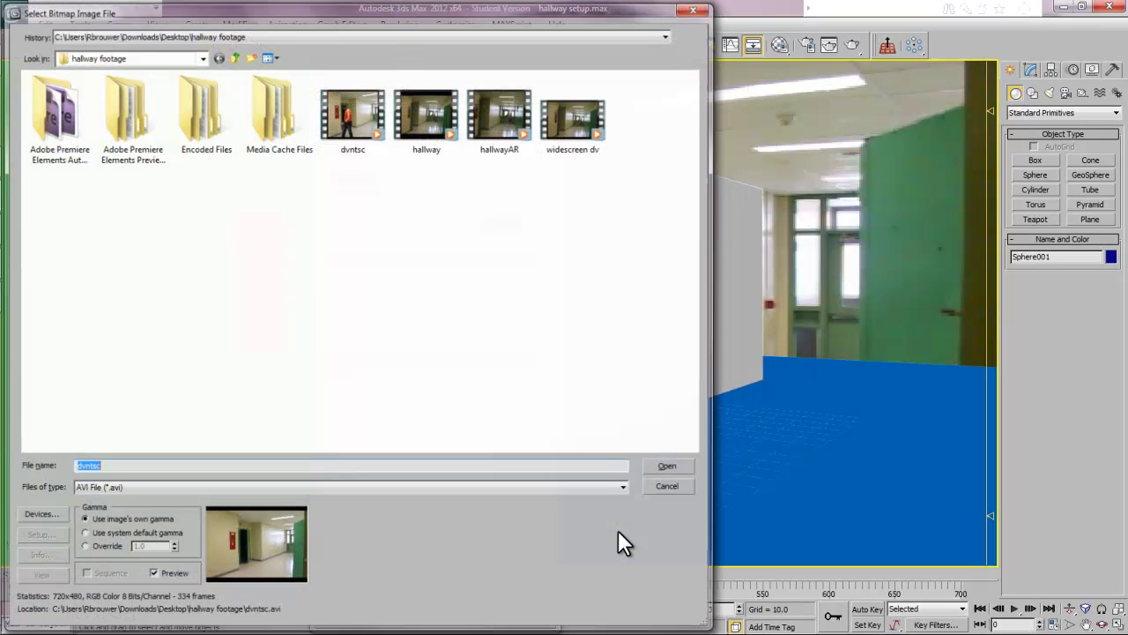
left_click(336, 117)
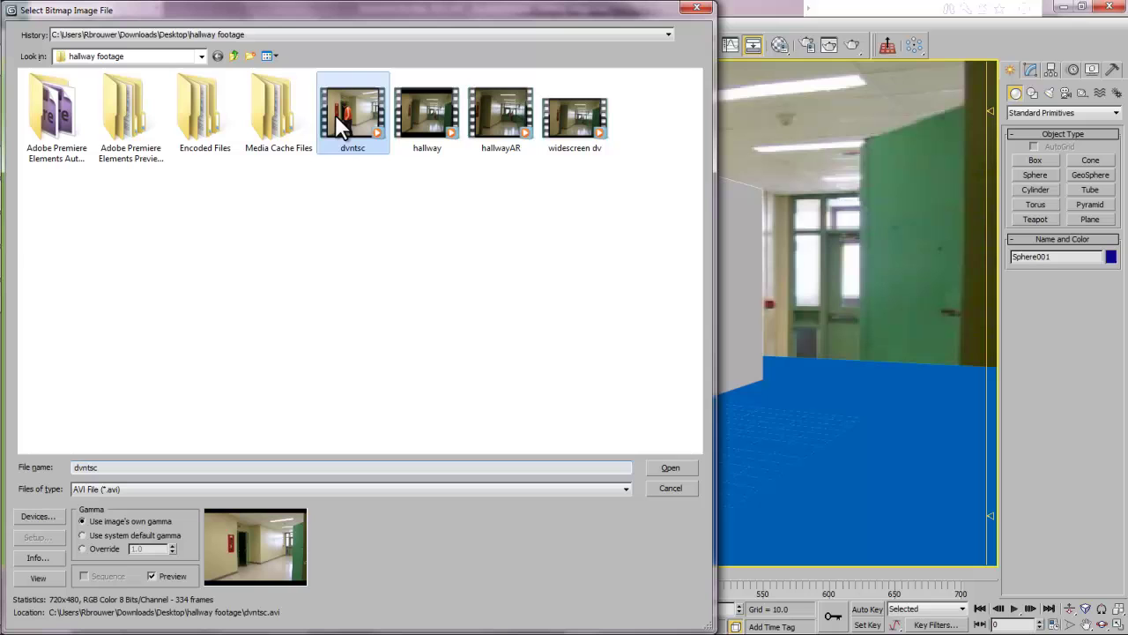
left_click(668, 464)
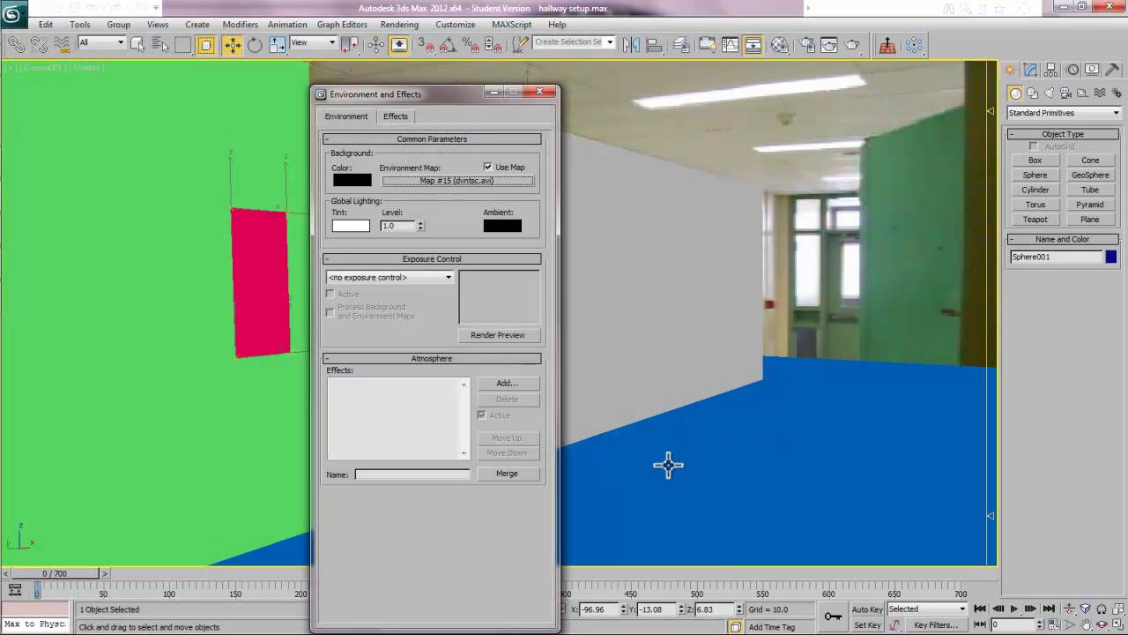
left_click(539, 92)
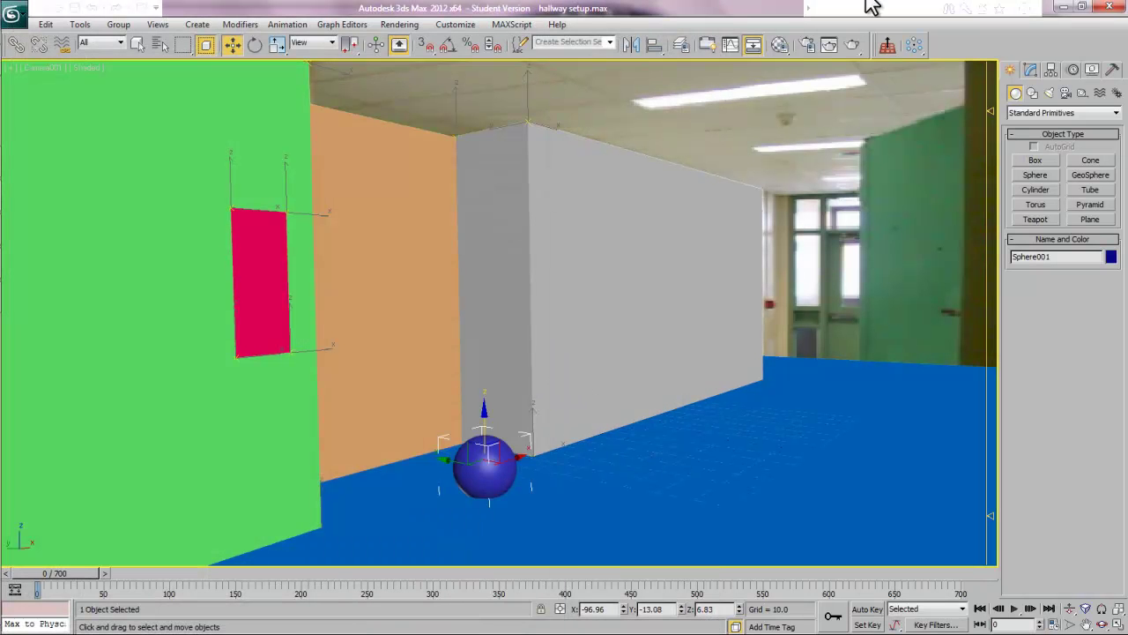
Step: Render a camera test frame, then make the first material slot a Matte/Shadow material
left_click(851, 43)
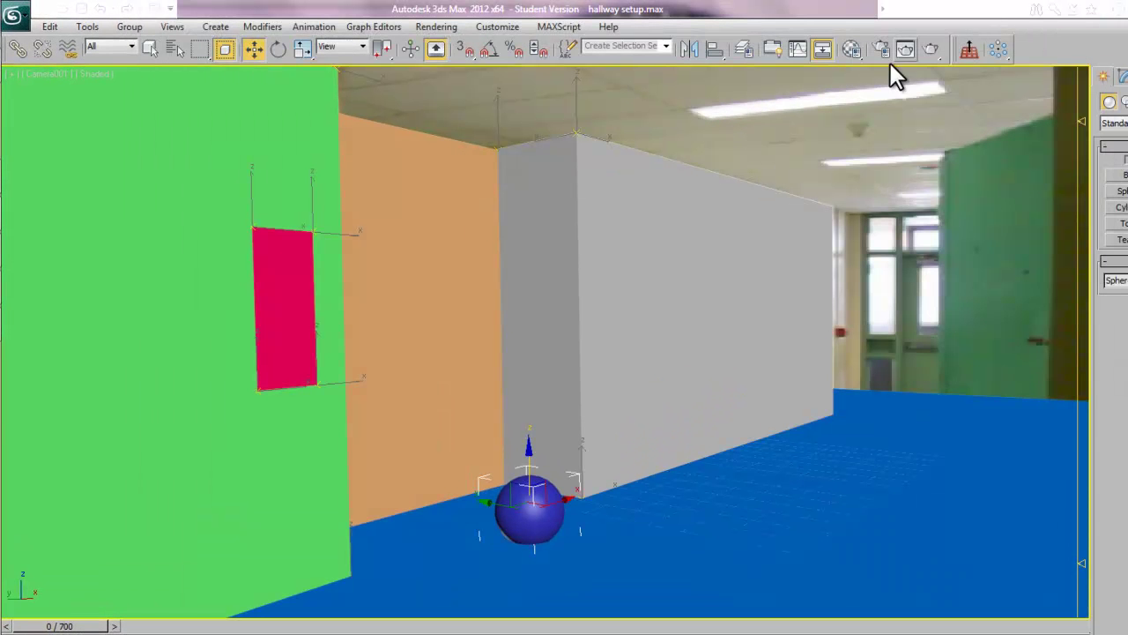
left_click(853, 48)
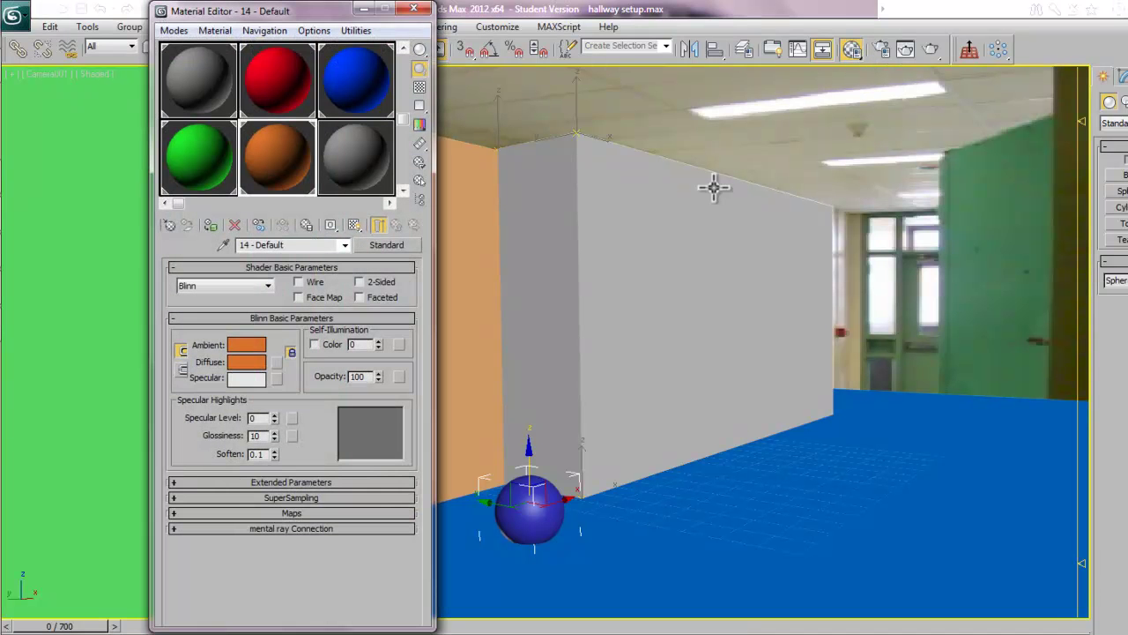
left_click(181, 90)
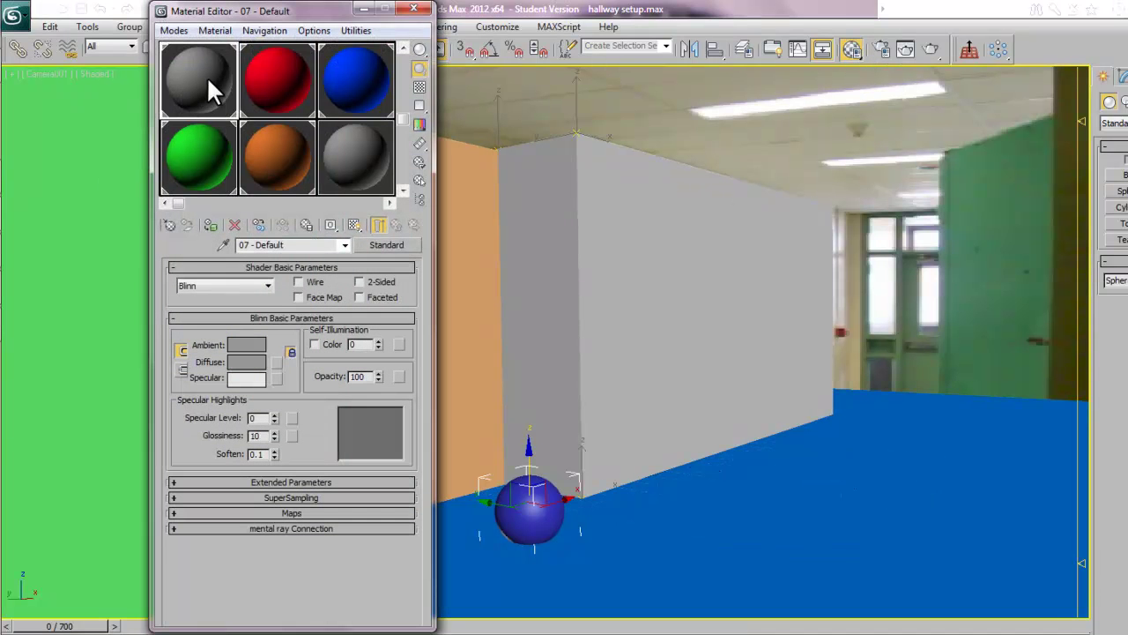
left_click(384, 246)
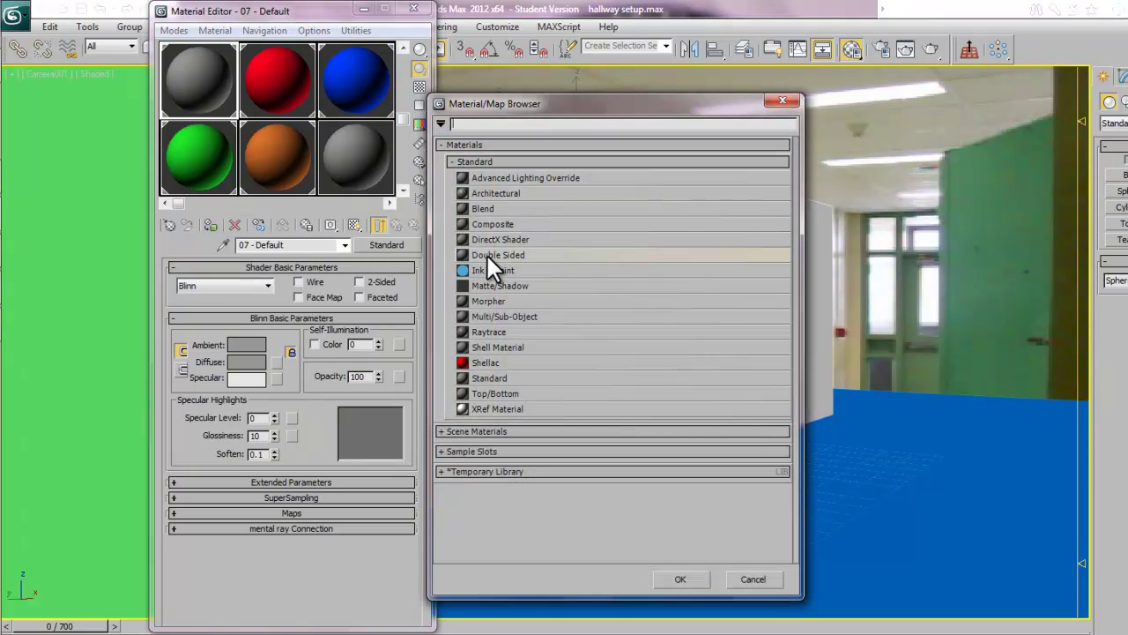
double_click(483, 286)
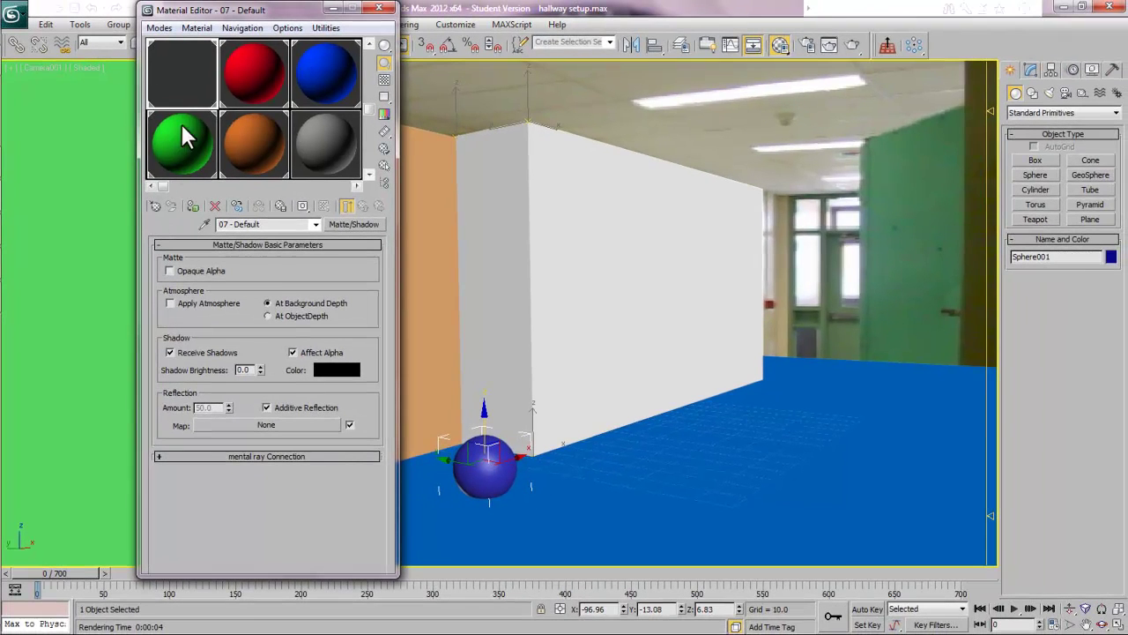
Step: Drag the Matte/Shadow material onto the floor, orange and green walls, and pink rectangle
left_click_drag(181, 79, 691, 452)
left_click_drag(157, 77, 550, 213)
left_click_drag(220, 26, 921, 106)
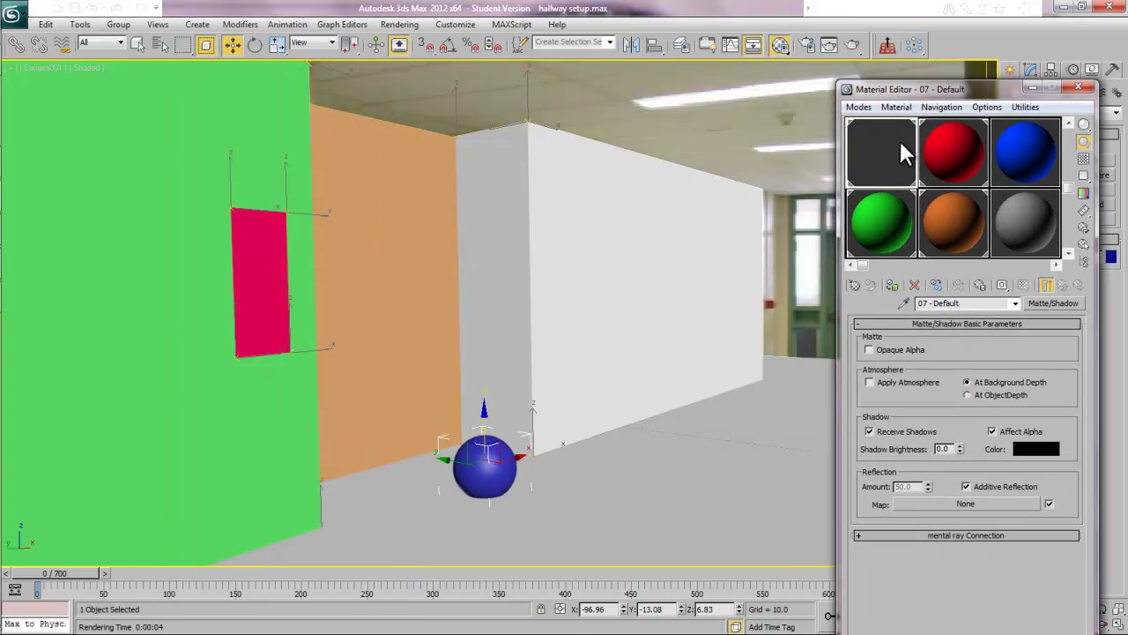
left_click_drag(886, 149, 673, 221)
left_click_drag(881, 156, 399, 217)
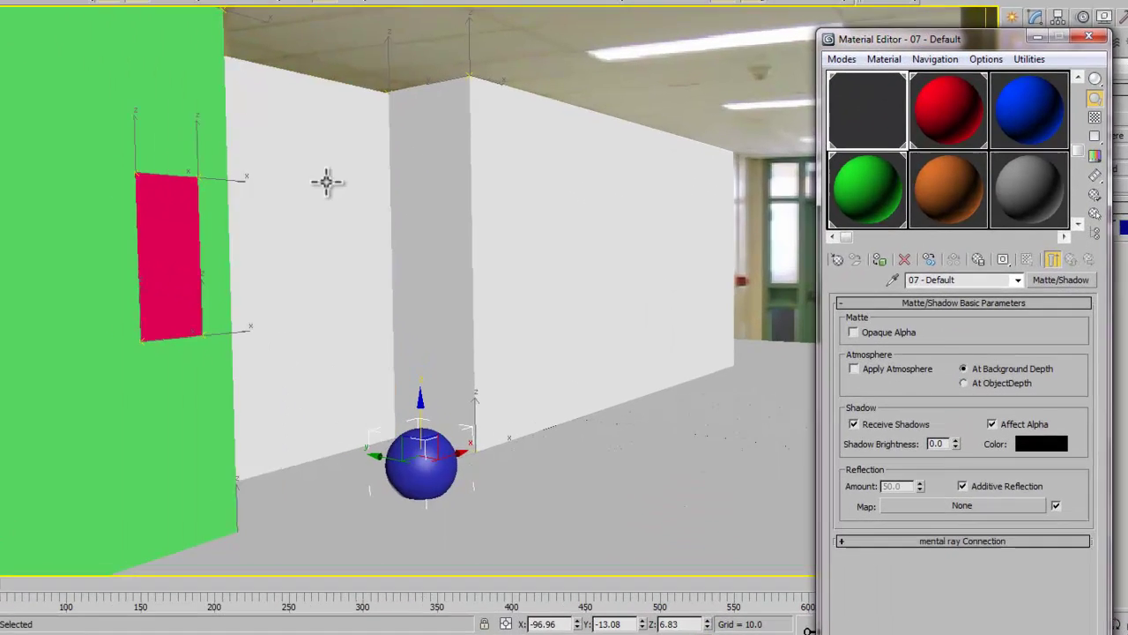
left_click_drag(835, 98, 190, 117)
left_click_drag(853, 92, 98, 227)
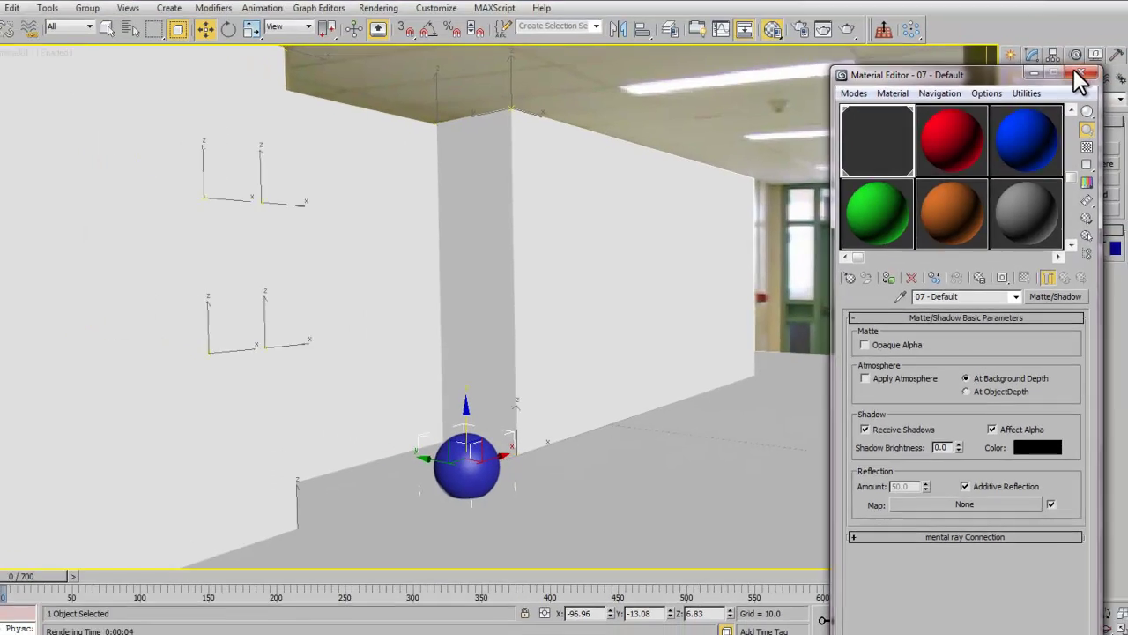
Step: Close the Material Editor and the Camera001 render showing the blue sphere in the hallway
left_click(1109, 78)
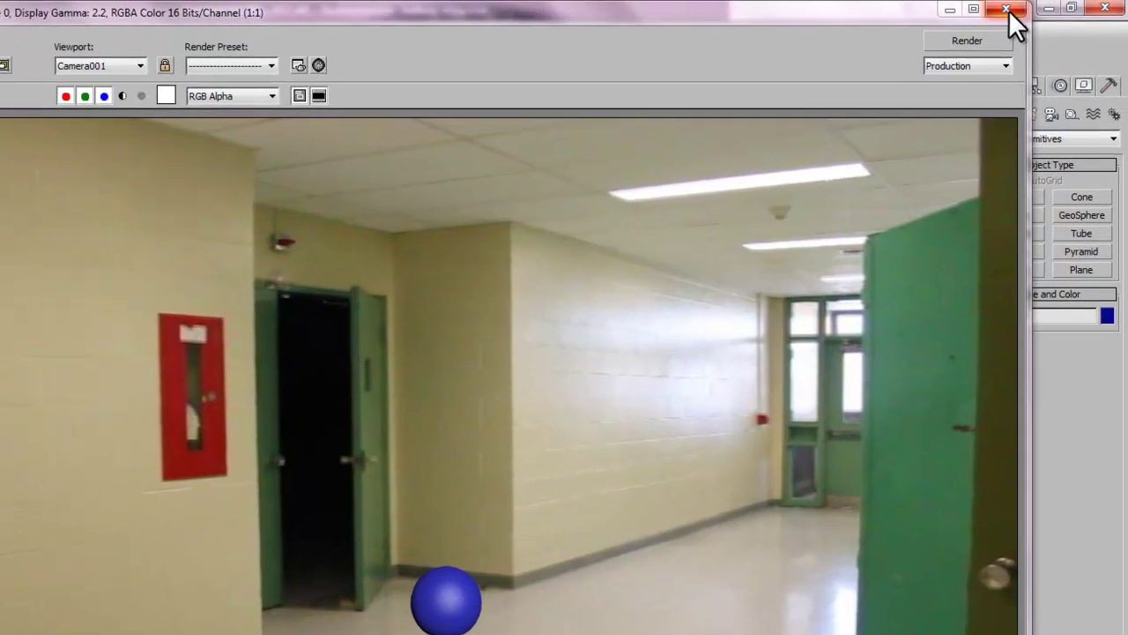
left_click(1028, 7)
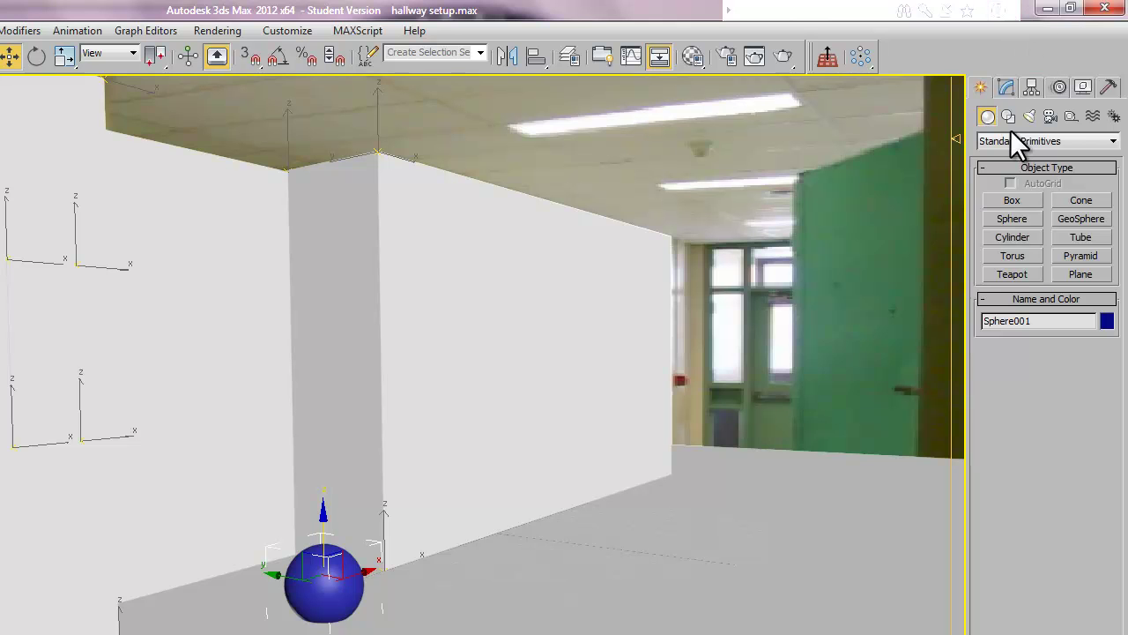
Step: Switch light creation to Standard Target Spot, then place and undo a misplaced spotlight
left_click(1028, 116)
left_click(1033, 160)
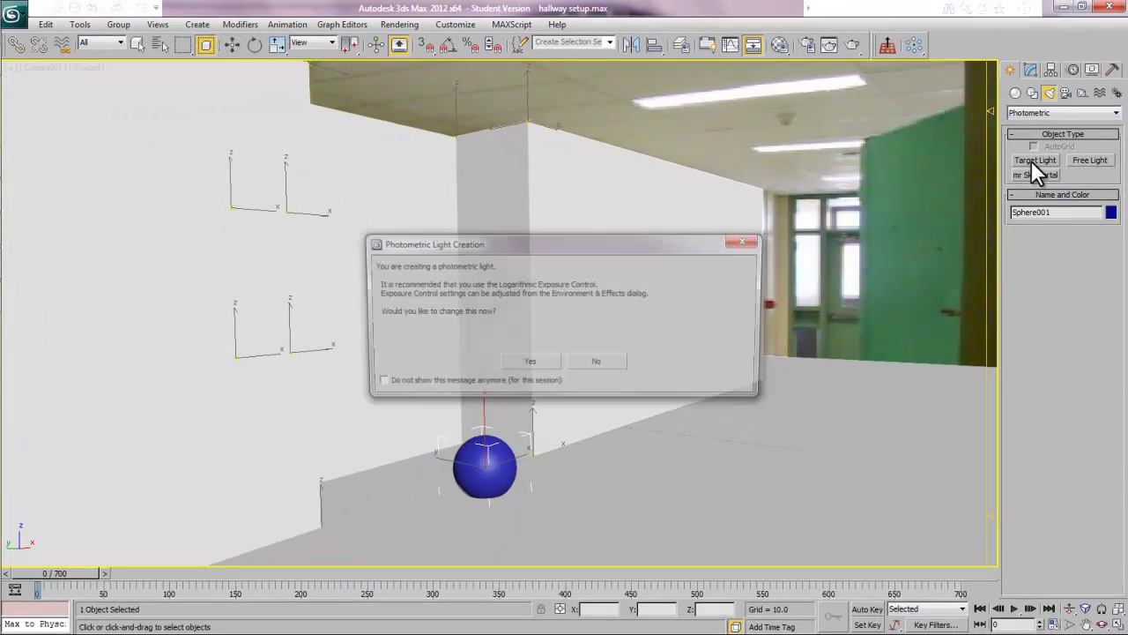
left_click(746, 242)
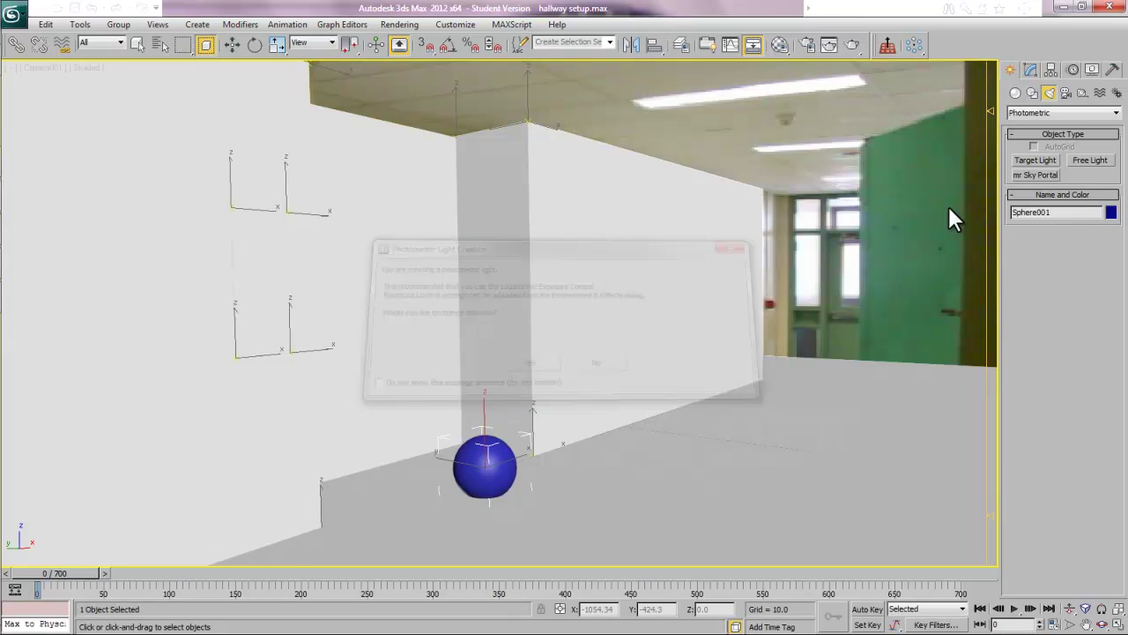
left_click(1096, 112)
left_click(1049, 129)
left_click(1039, 173)
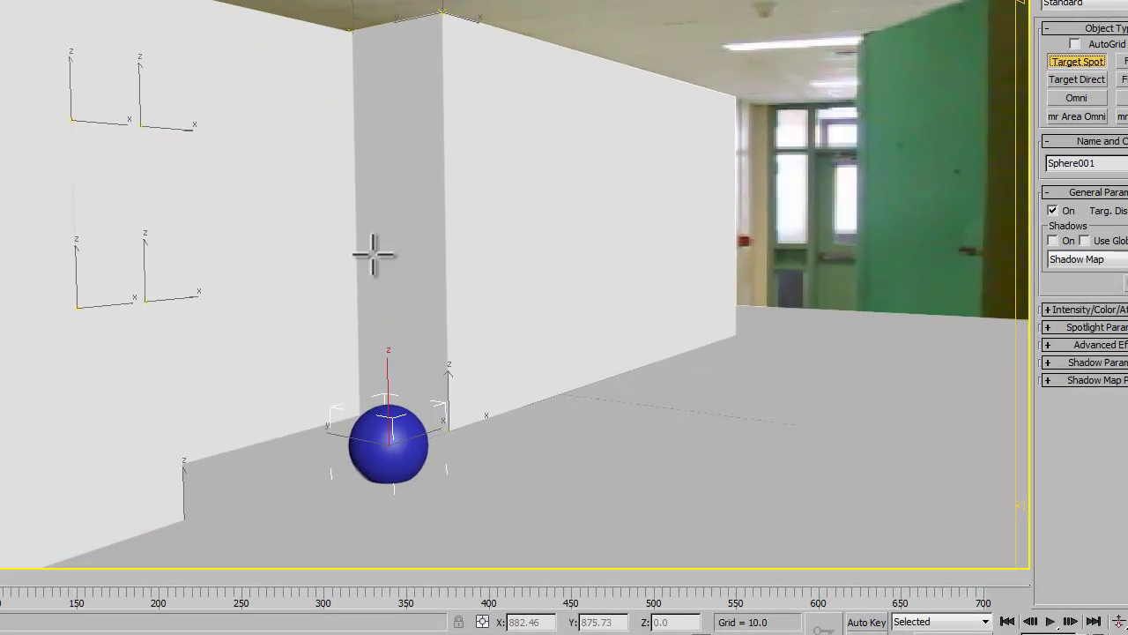
left_click_drag(408, 226, 402, 280)
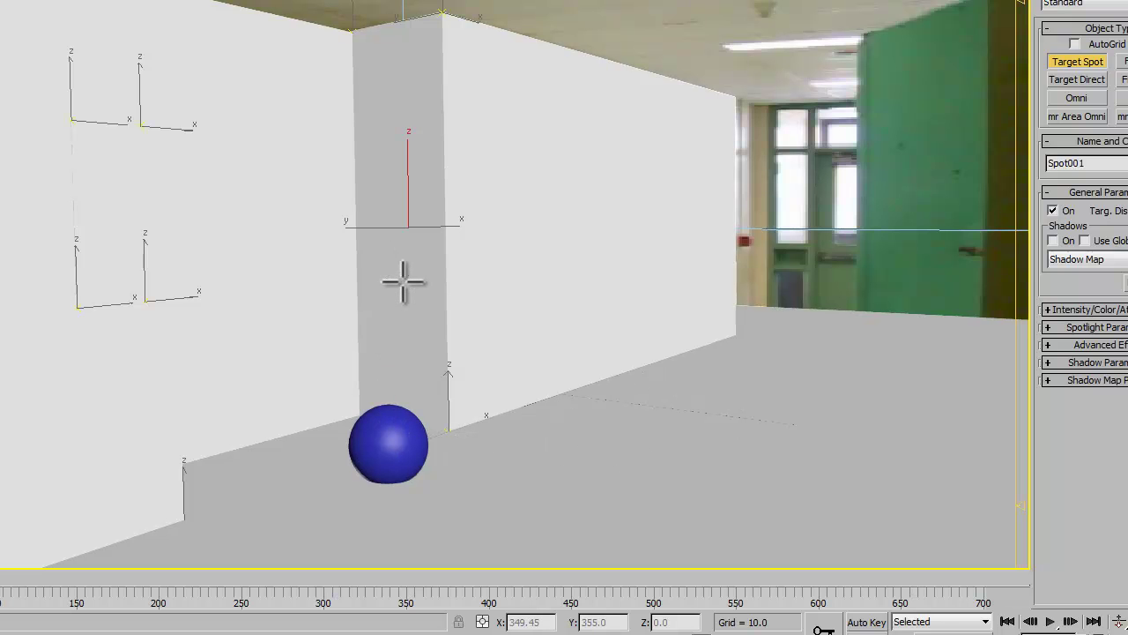
key("ctrl+z")
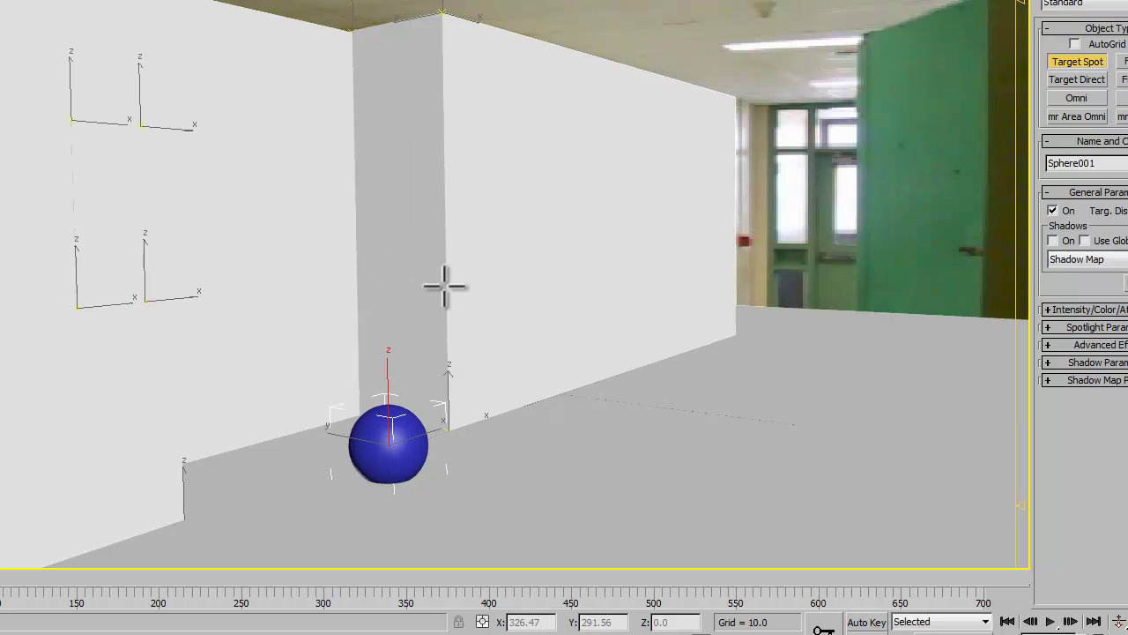
Step: In the four-viewport layout, place a target spotlight in side view and shift it left over the sphere
key("alt+w")
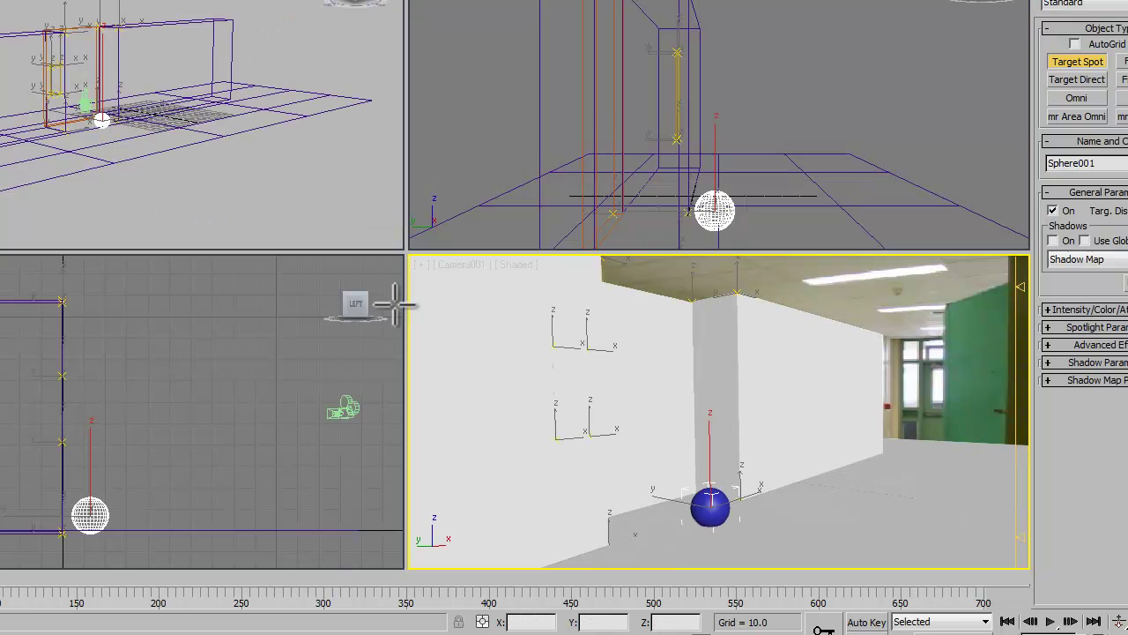
left_click_drag(85, 413, 85, 529)
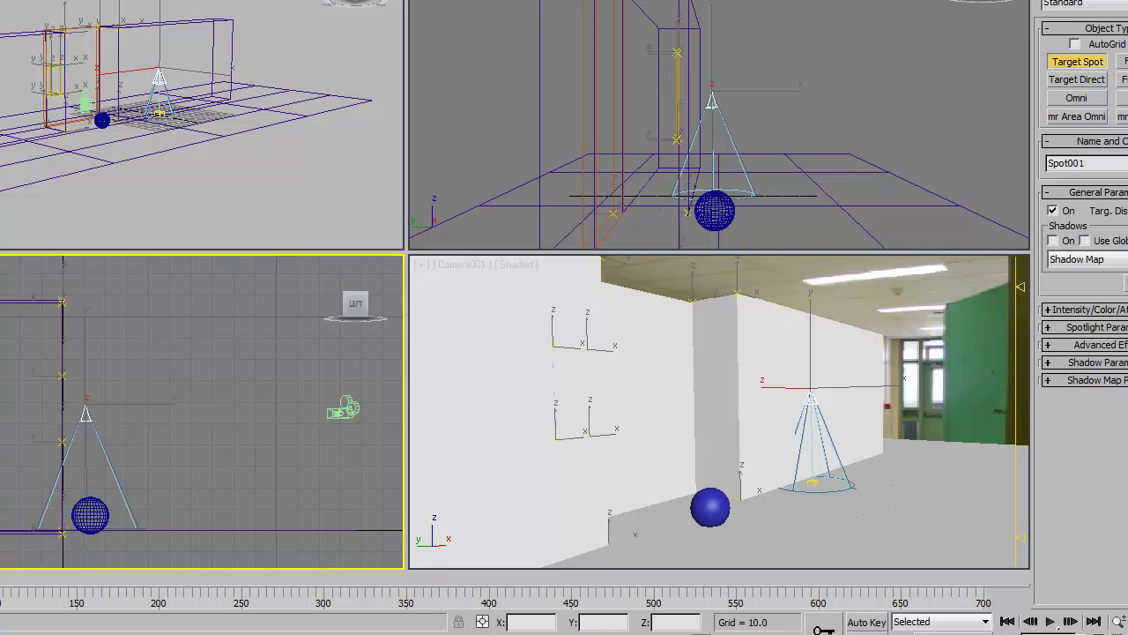
right_click(176, 51)
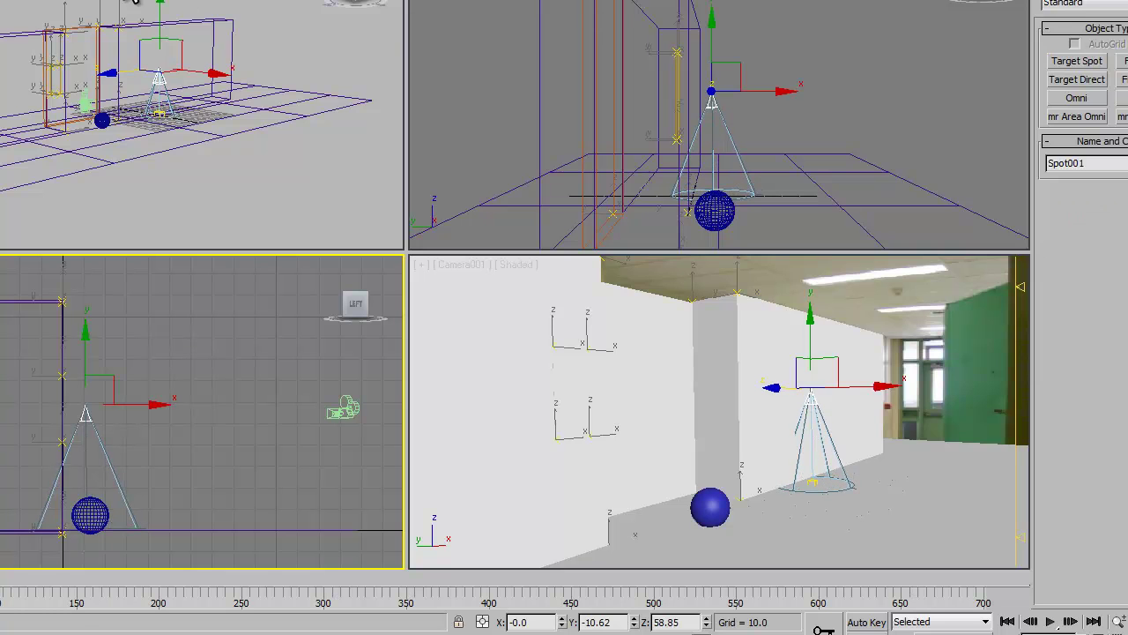
left_click(184, 56)
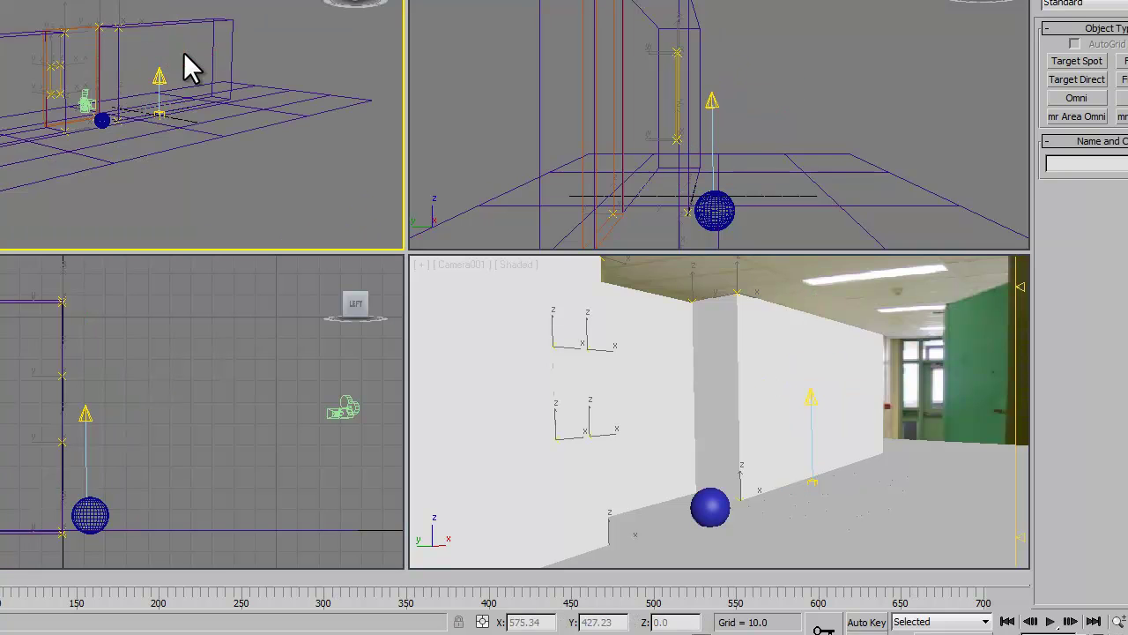
left_click(151, 129)
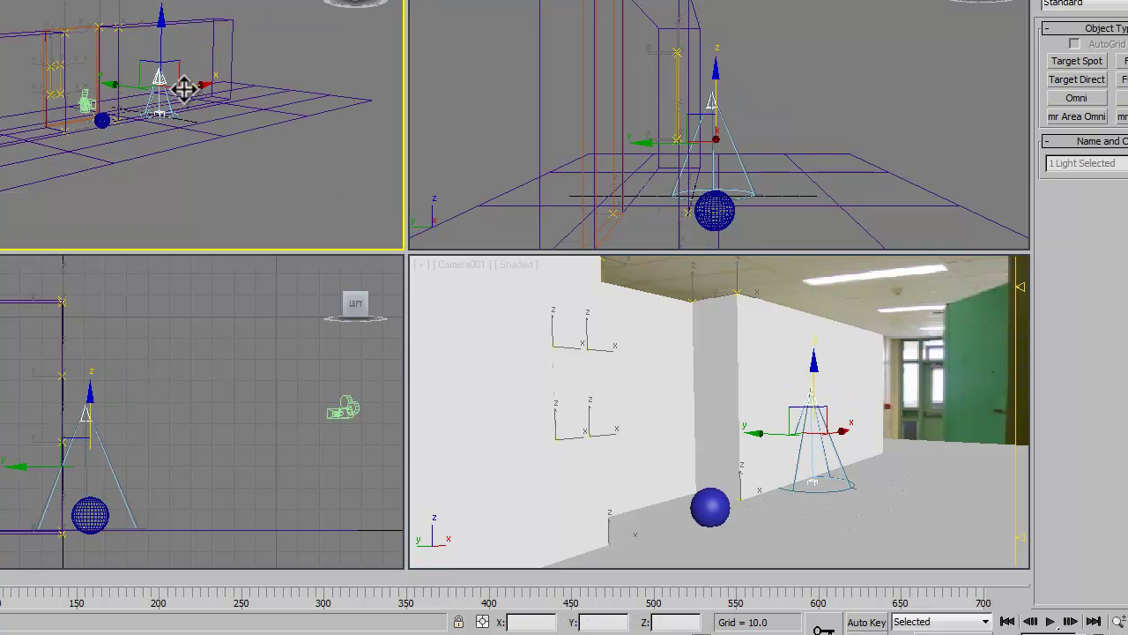
left_click_drag(184, 88, 128, 97)
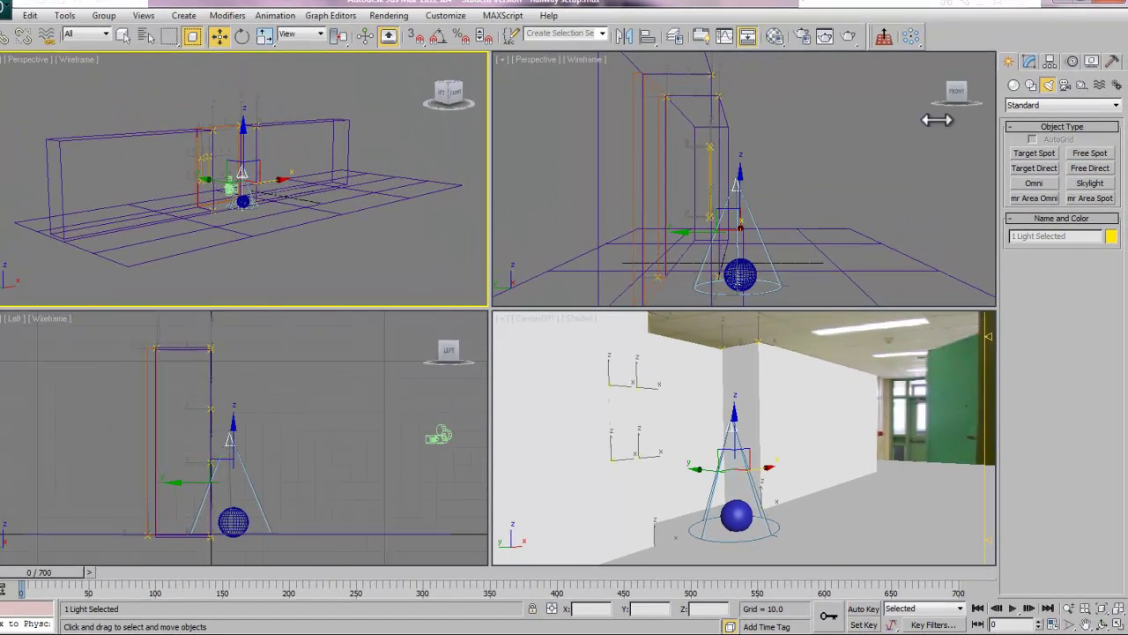
Step: Set Spot001's Hotspot/Beam to 0.5 in Spotlight Parameters, leaving Falloff at 45, then deselect
left_click(1029, 61)
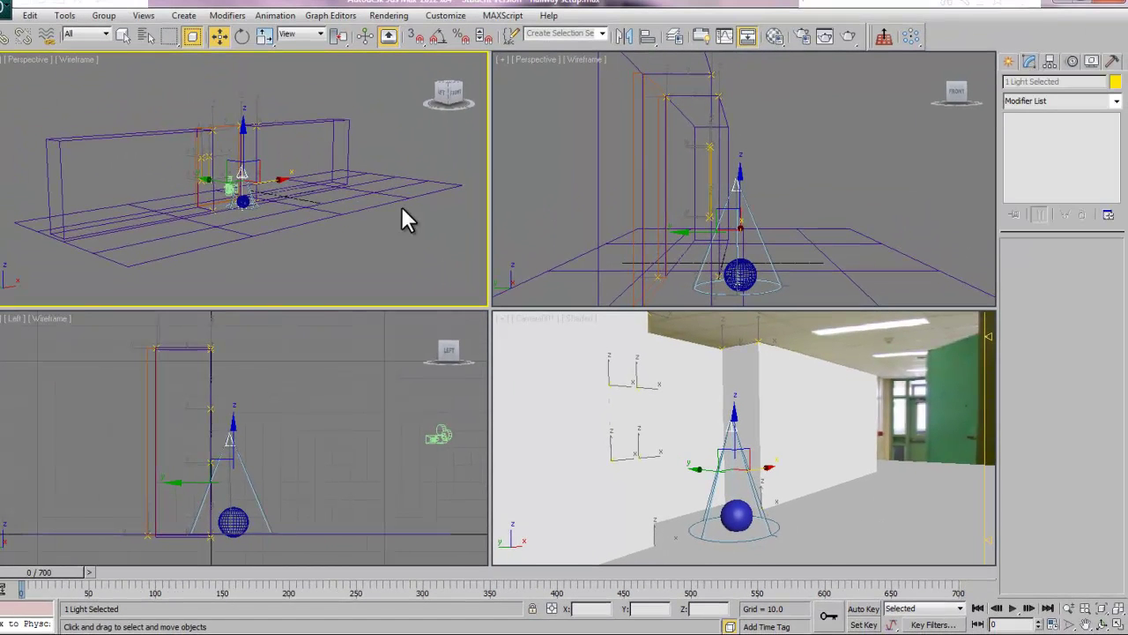
left_click(240, 182)
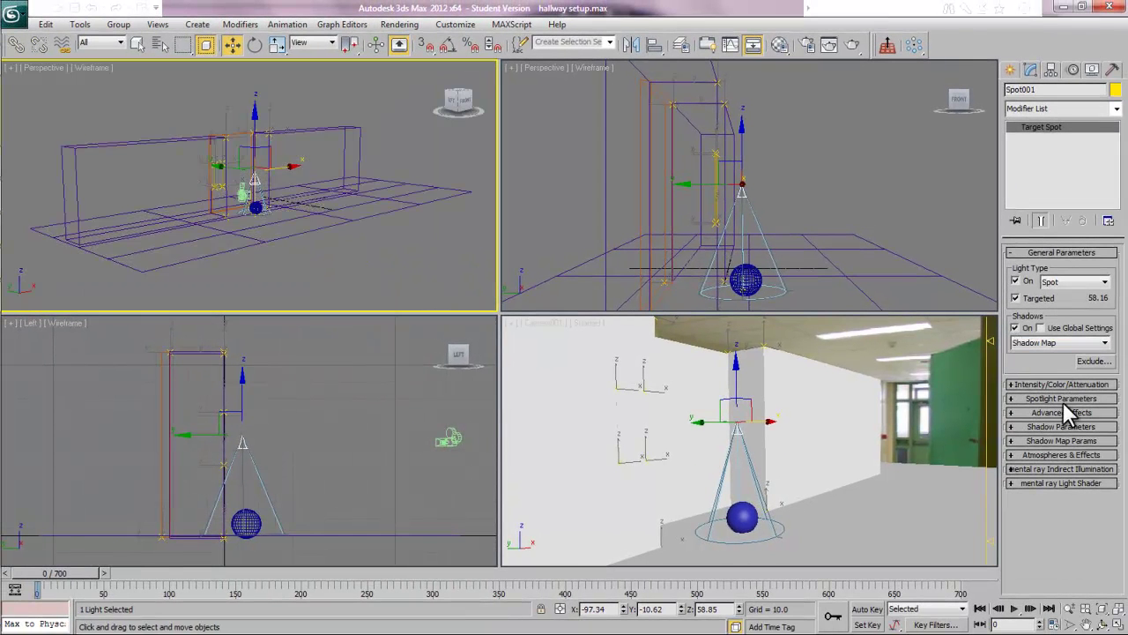
left_click(1061, 397)
right_click(1108, 440)
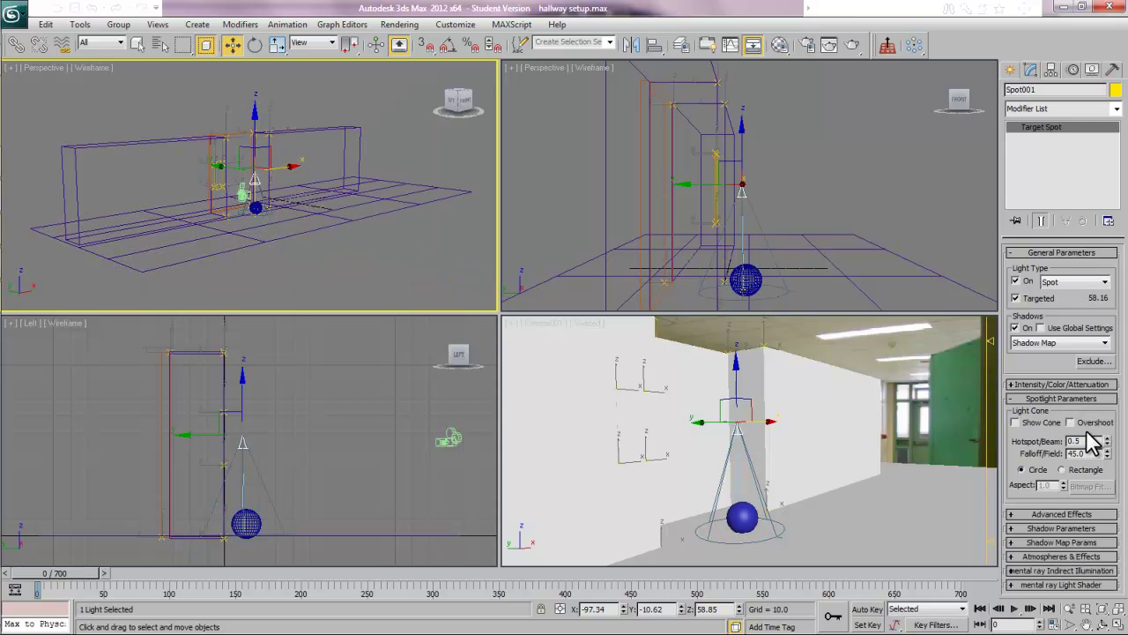
left_click(845, 353)
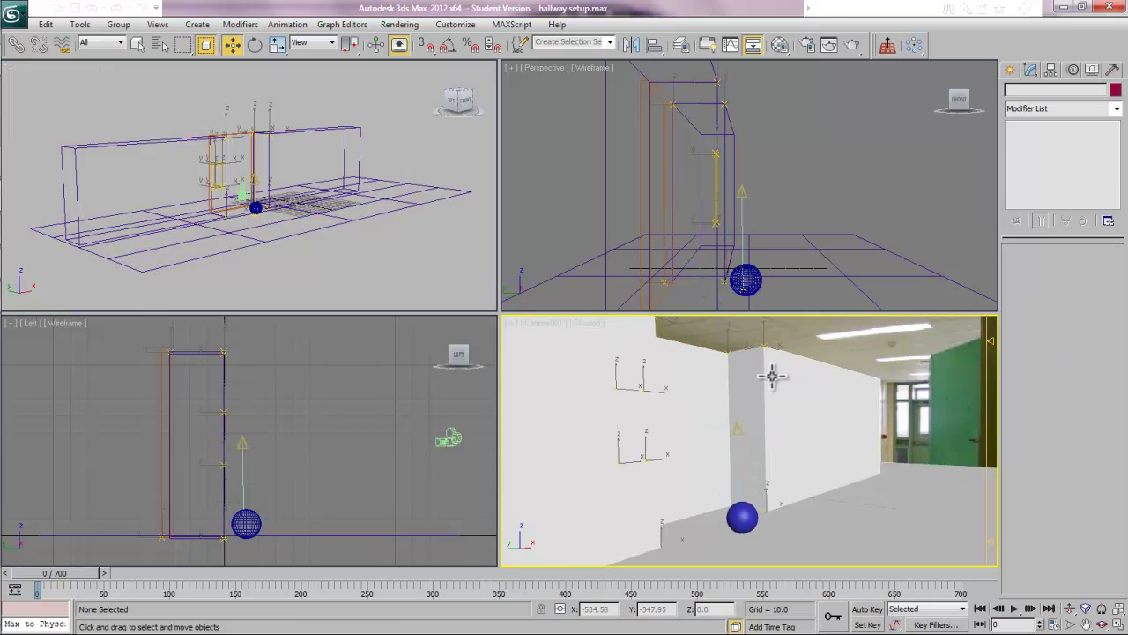
Step: Maximize the Camera001 view and close the test render showing the sphere's floor shadow
key("alt+w")
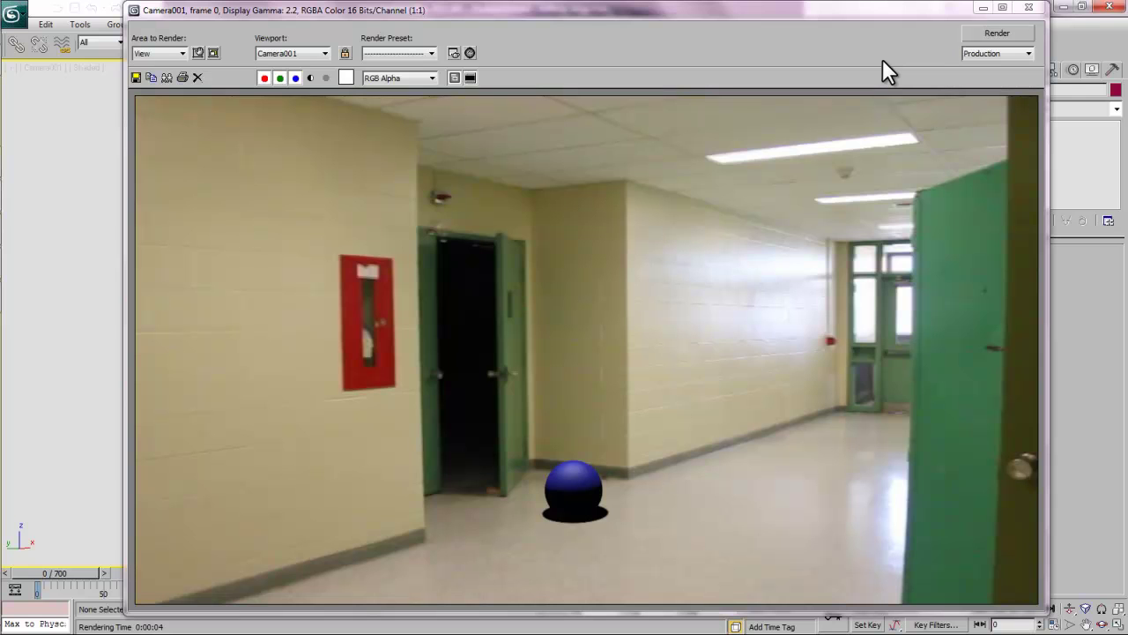
left_click(1030, 11)
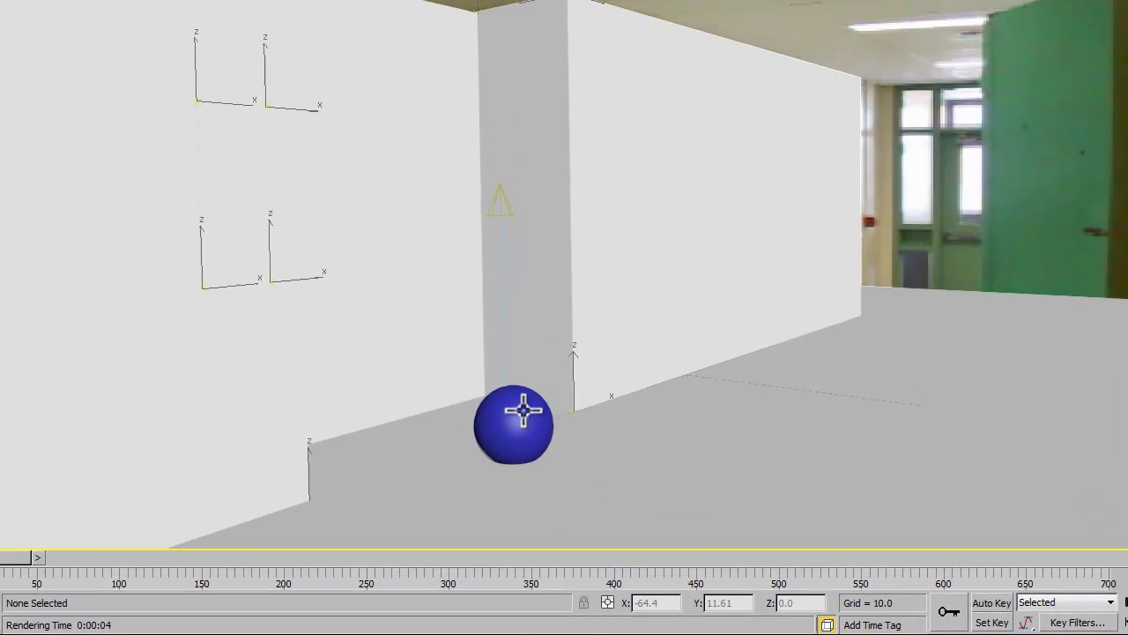
Step: Set Camera001 to wireframe and move the sphere to X -118.14, Y -3.46, Z 6.83 near the doorway
left_click(511, 423)
left_click_drag(514, 426, 503, 477)
left_click_drag(368, 561, 462, 557)
left_click(27, 5)
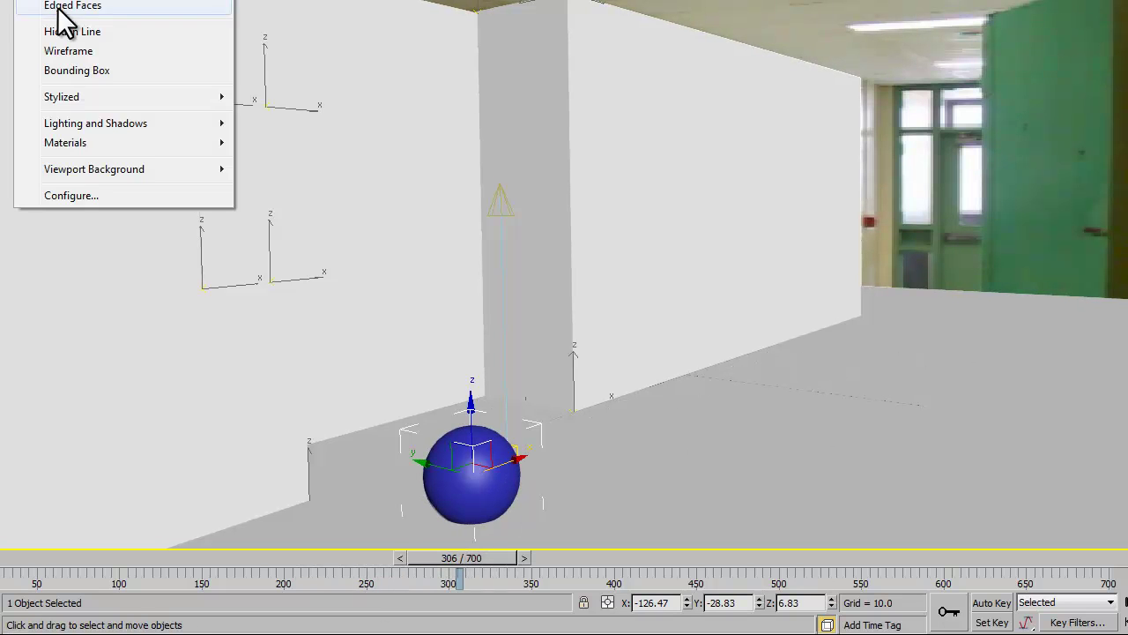
left_click(68, 53)
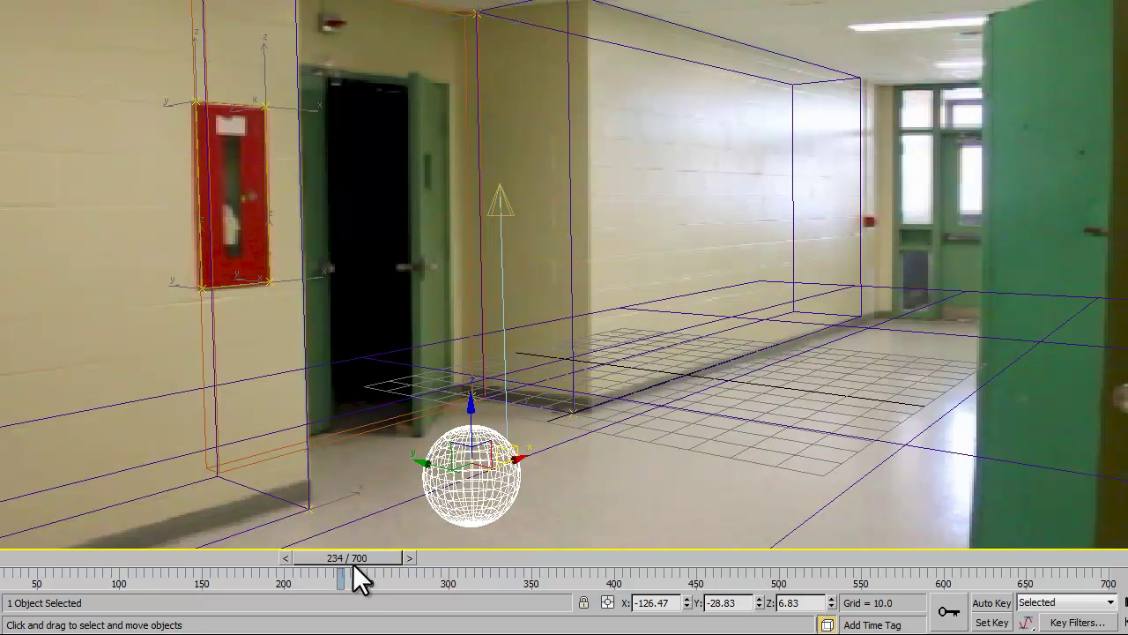
left_click_drag(352, 559, 139, 553)
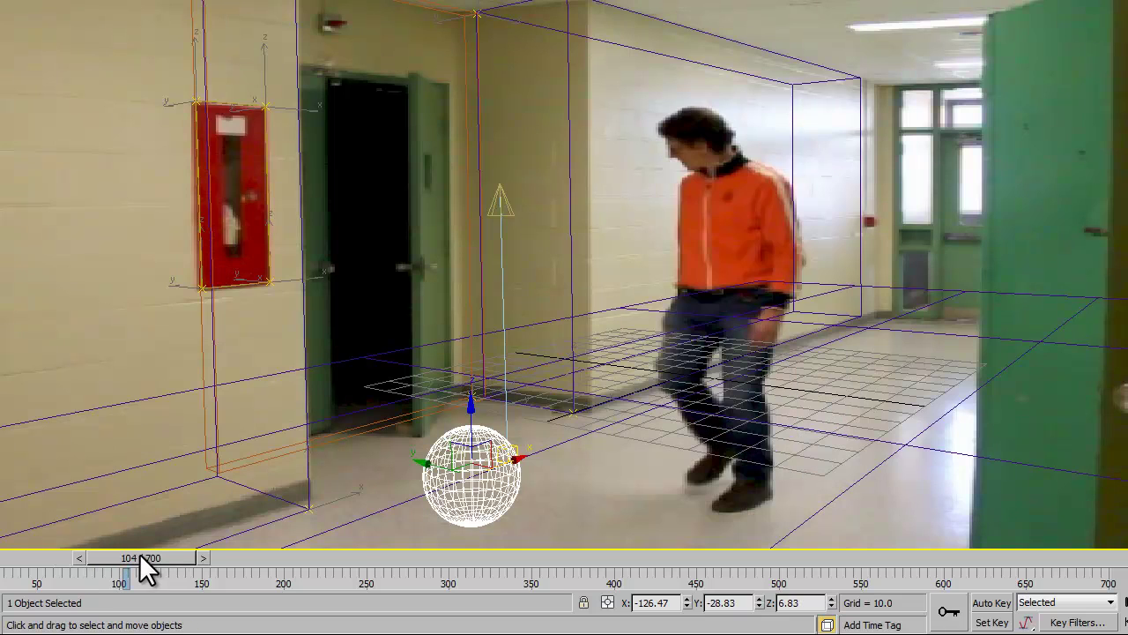
left_click_drag(447, 448, 409, 429)
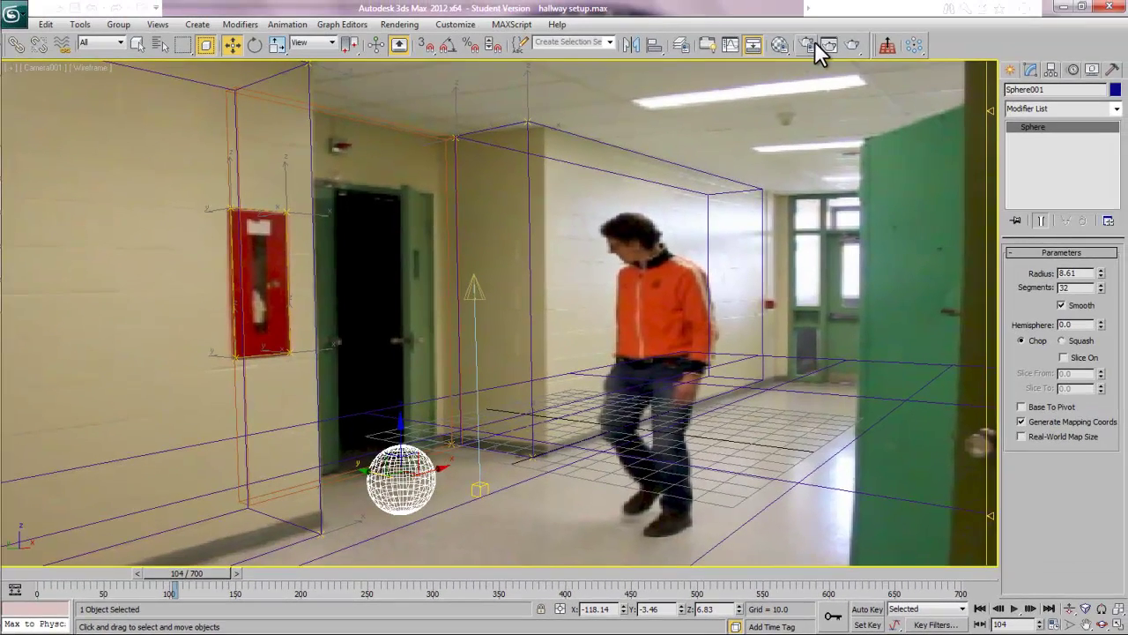
Step: In Render Setup, pick the NTSC DV (video) output size preset at 720x480
left_click(806, 40)
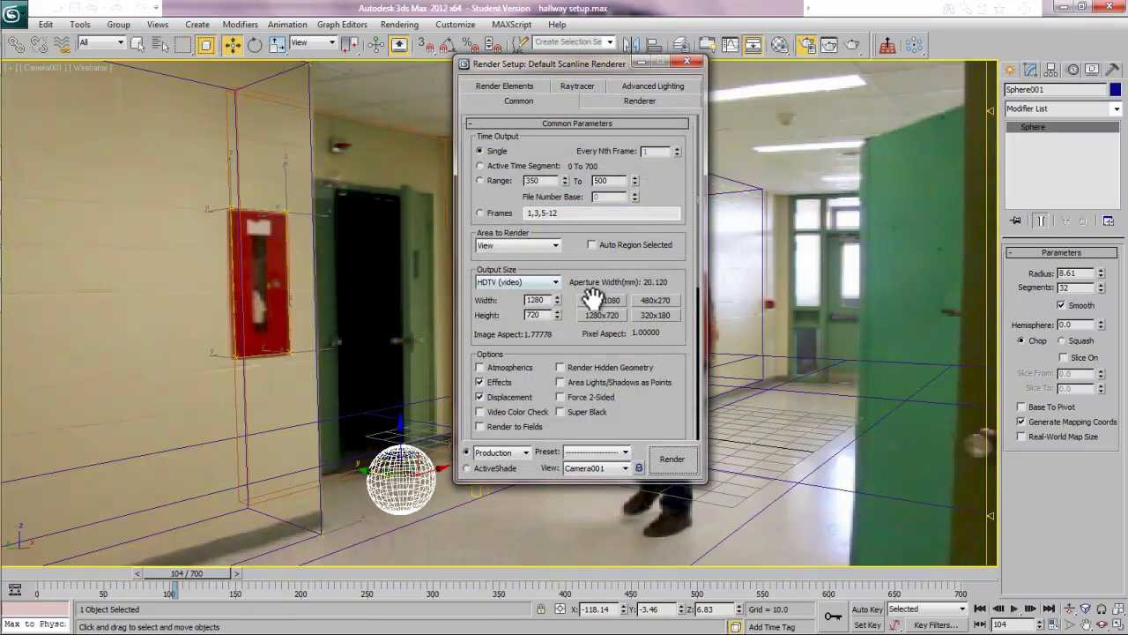
left_click(556, 281)
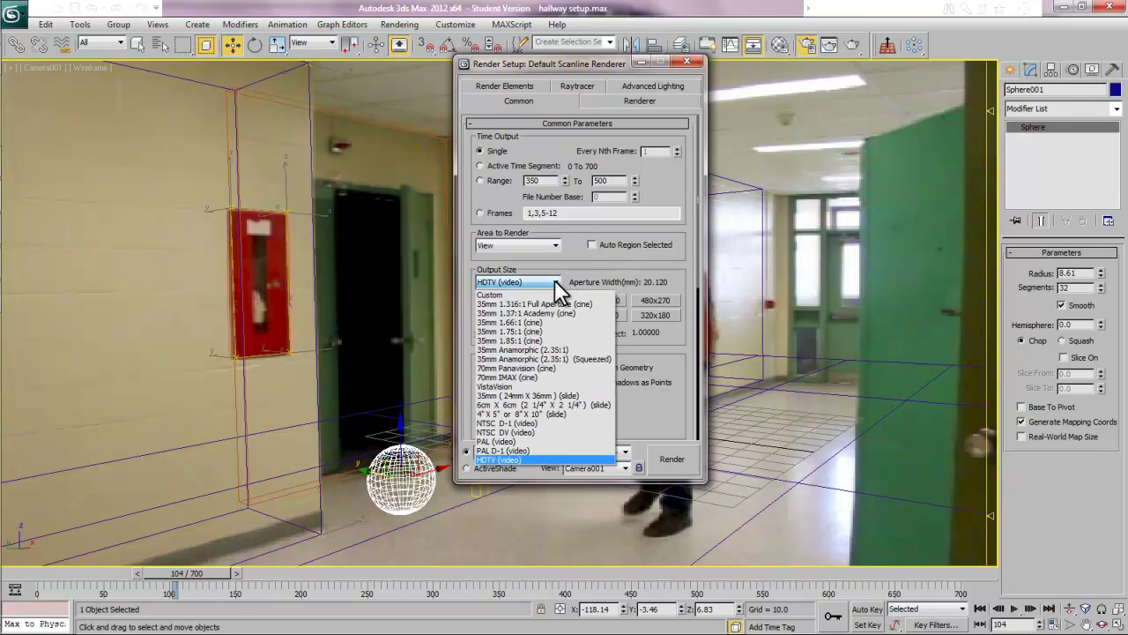
left_click(500, 423)
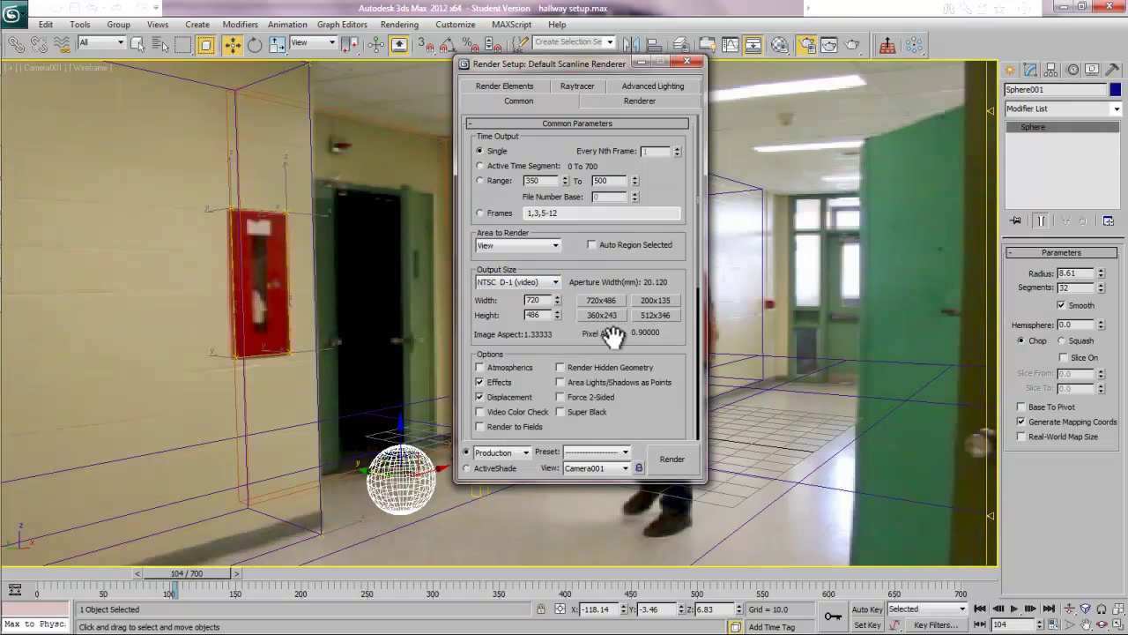
left_click(555, 281)
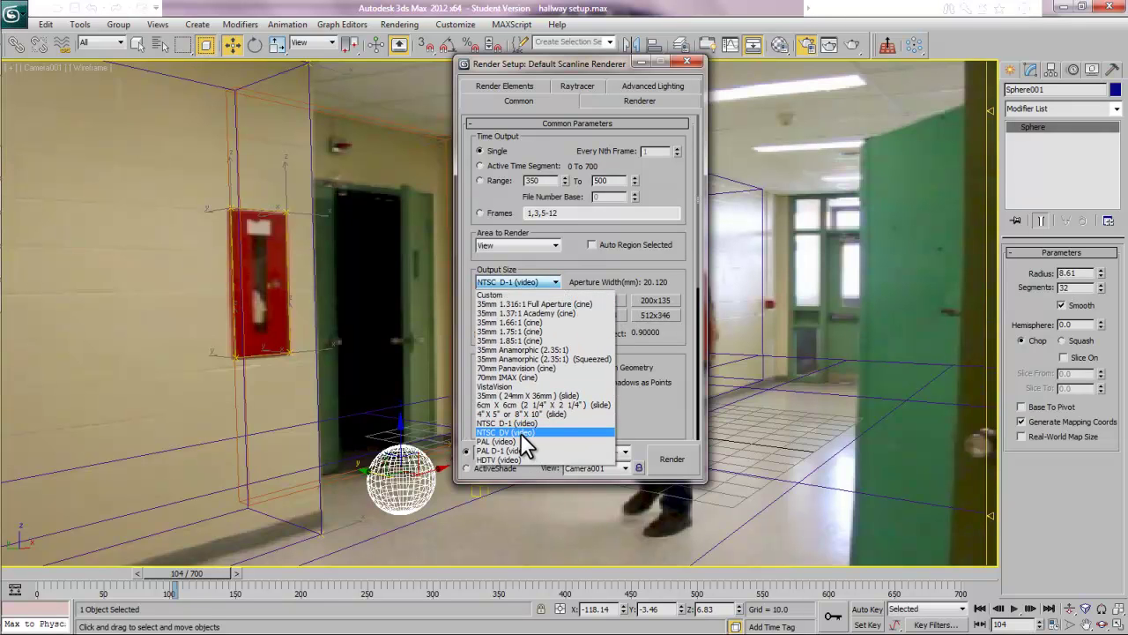
left_click(520, 433)
left_click(600, 301)
left_click_drag(641, 397, 611, 141)
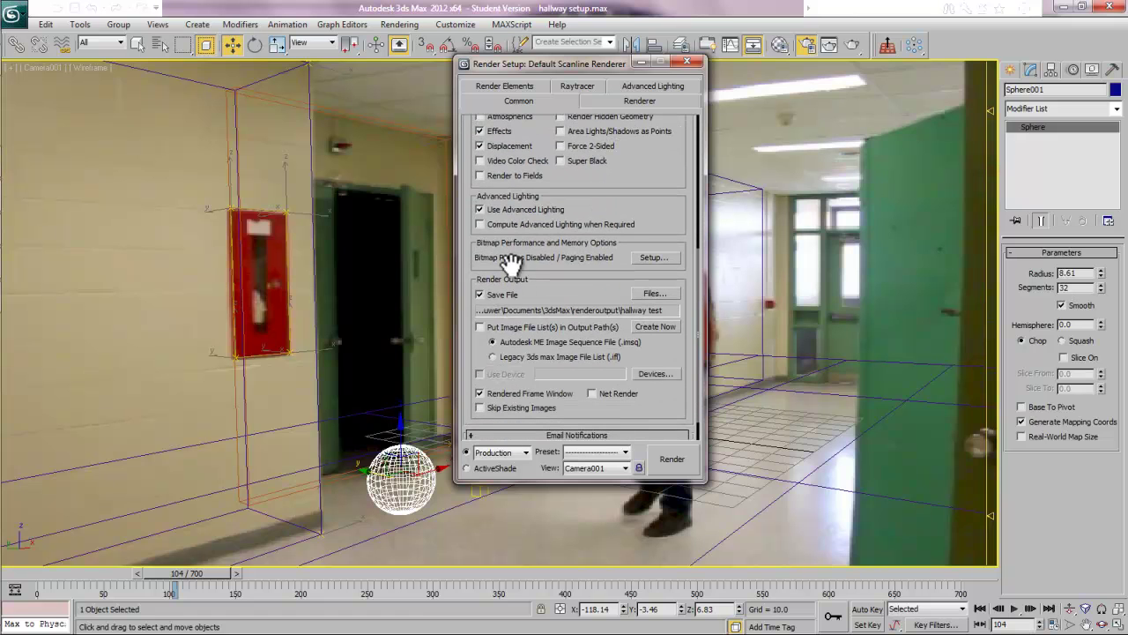
Step: Save render output as 'hallway test 1' PNG files, RGB 48 bit with alpha channel
left_click(655, 292)
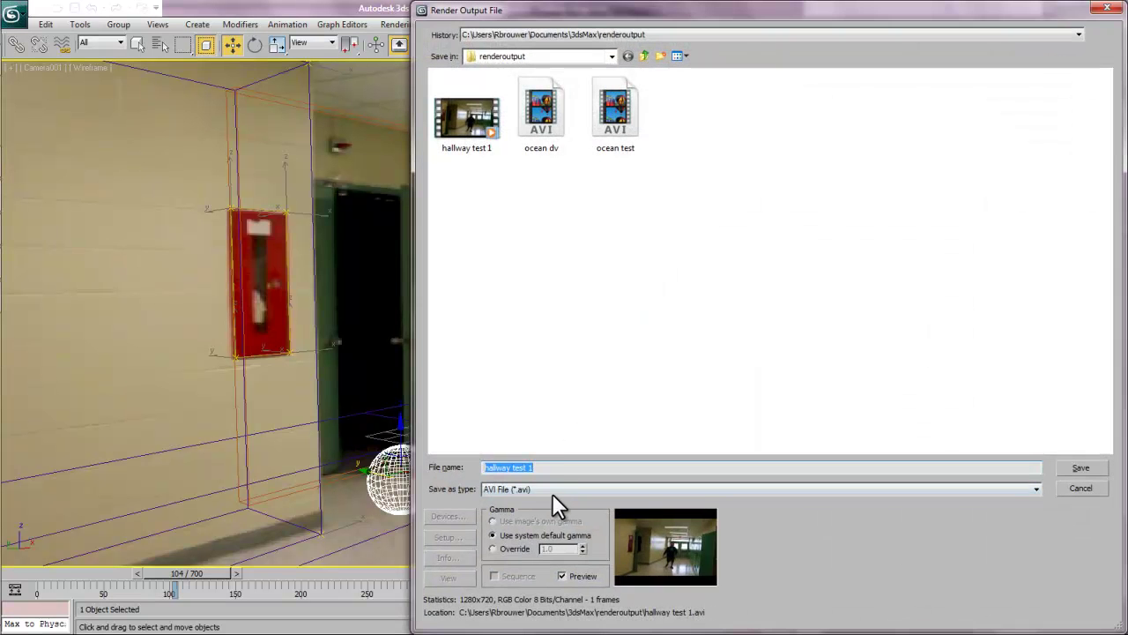
left_click(548, 487)
left_click(557, 414)
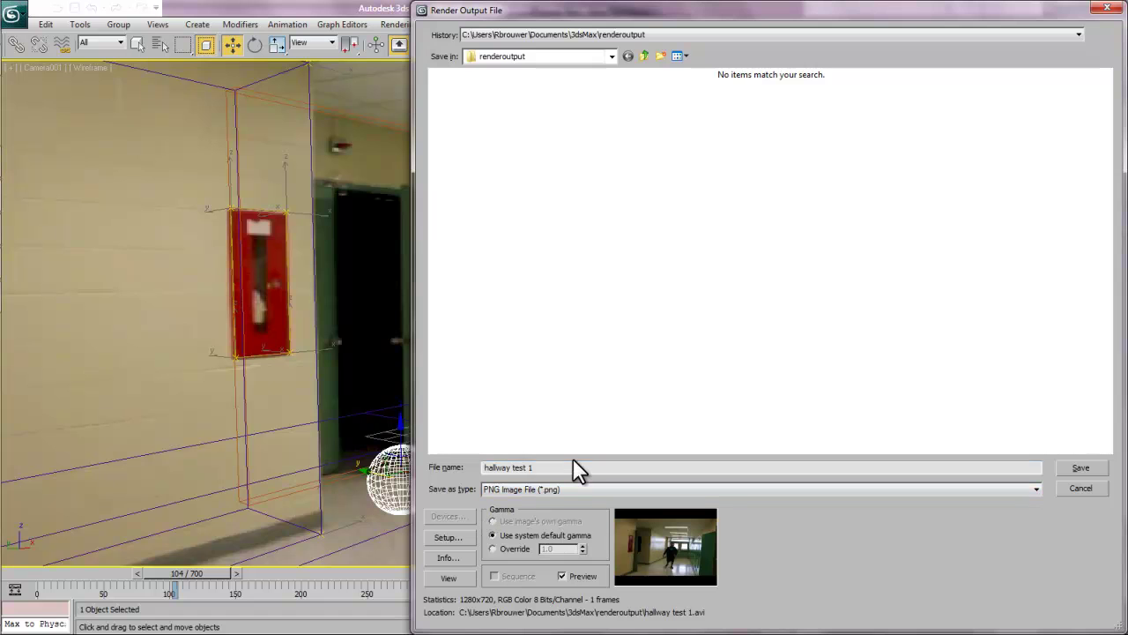
left_click(447, 536)
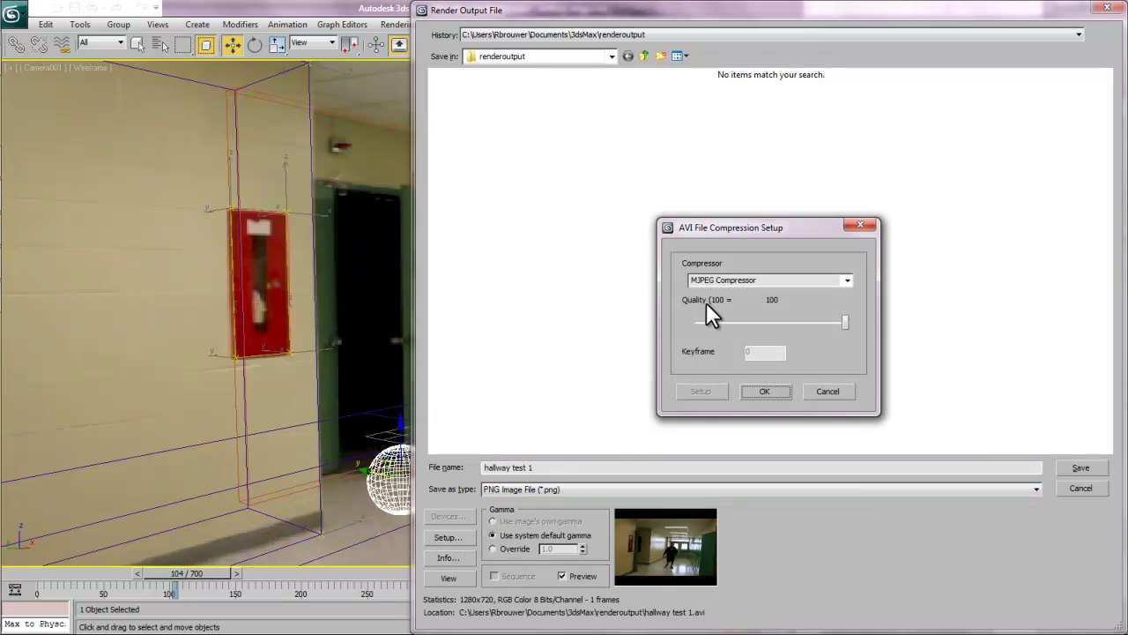
left_click(828, 391)
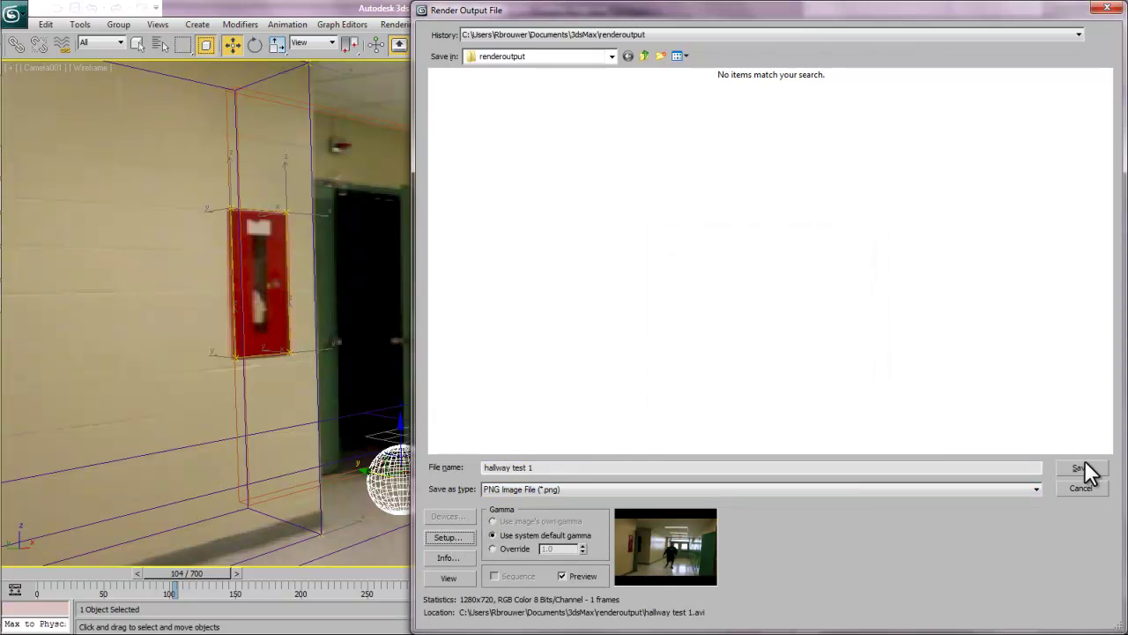
left_click(1080, 468)
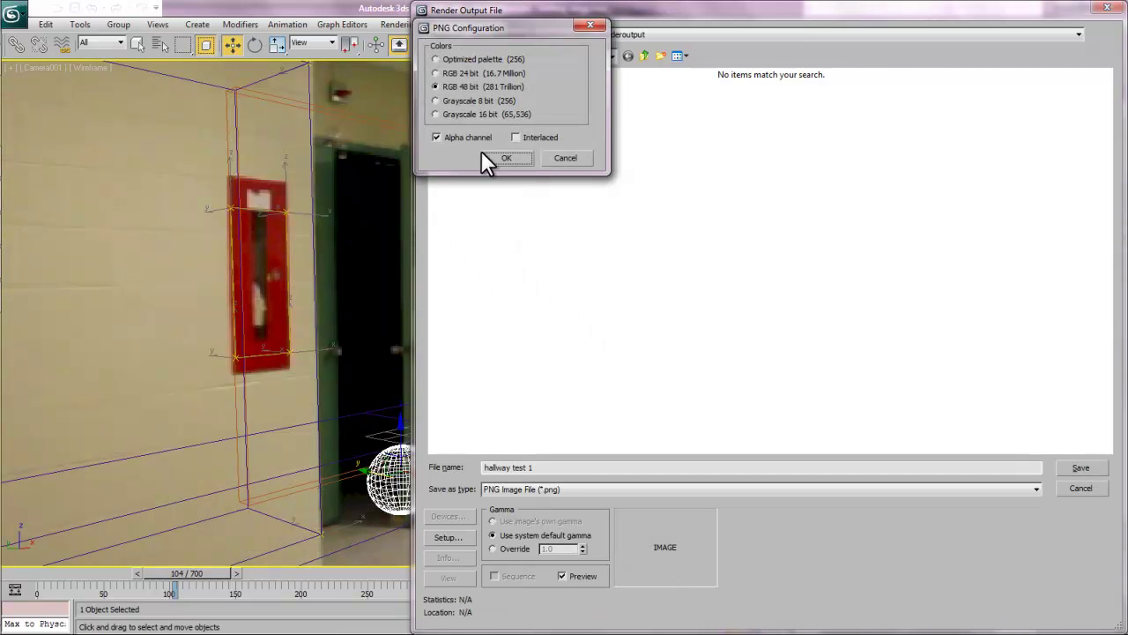
left_click(572, 156)
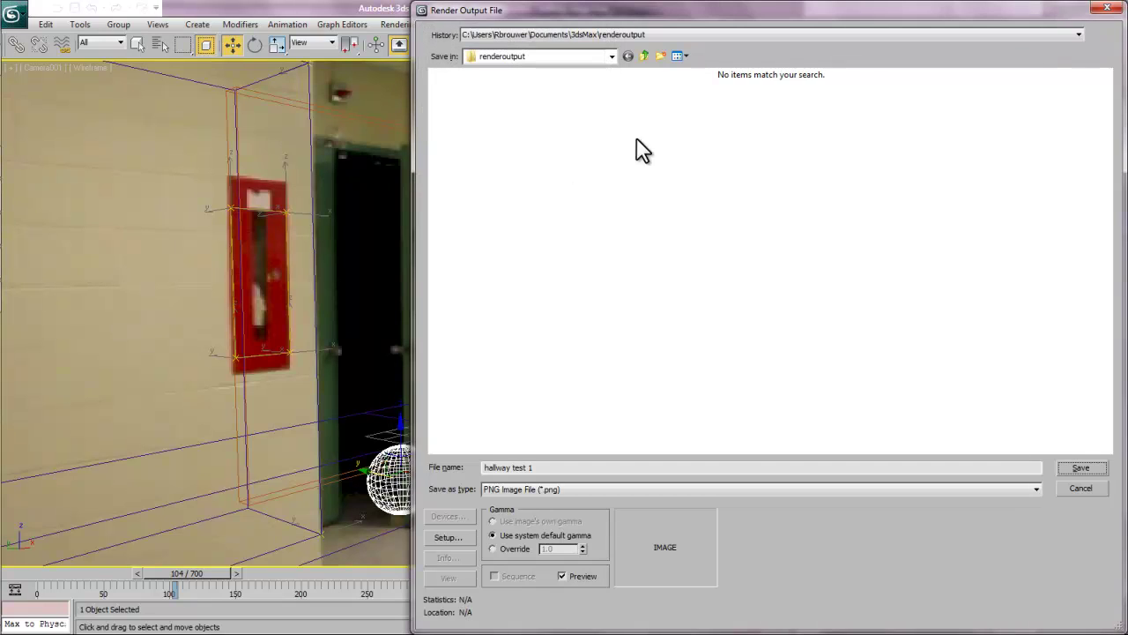
left_click_drag(1060, 11, 906, 33)
Step: Close the output file dialog and the Render Setup window
left_click(905, 34)
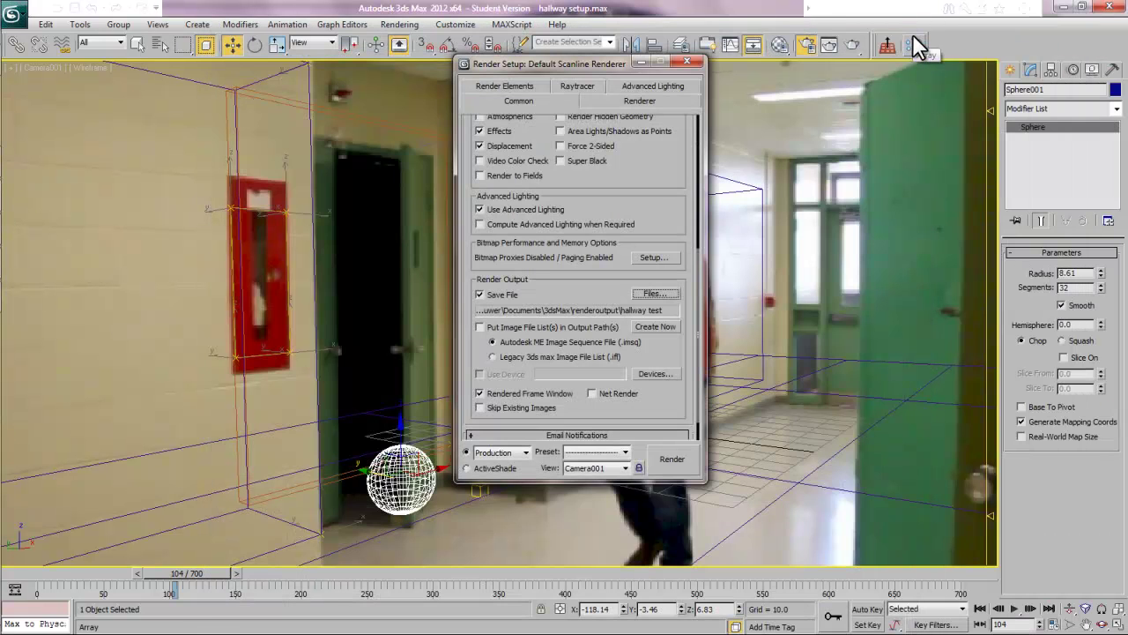
left_click(688, 60)
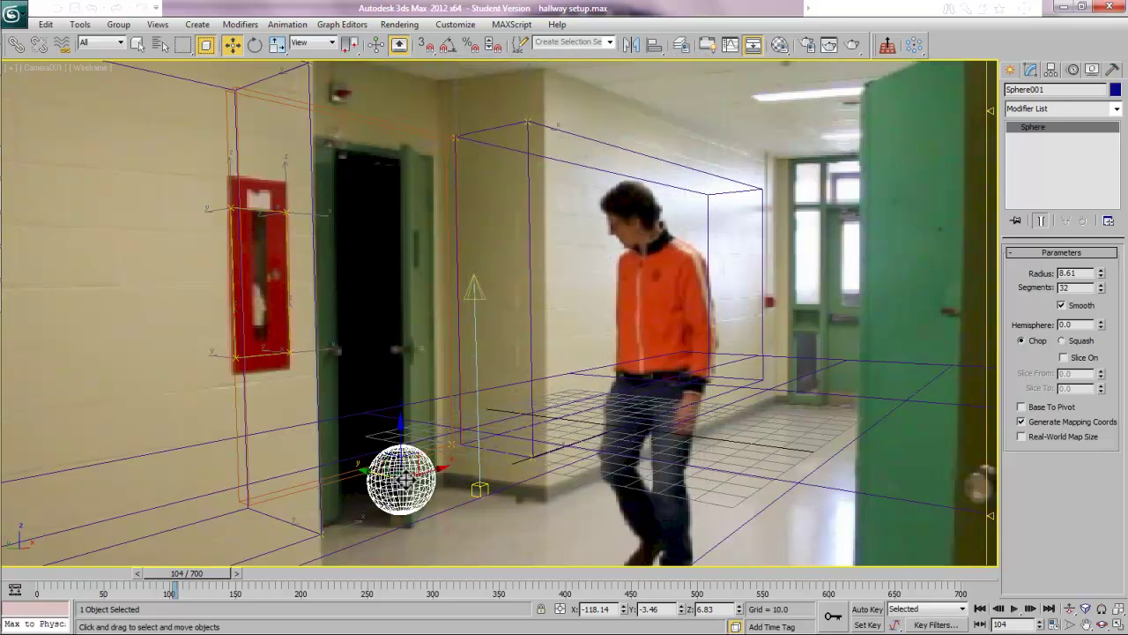